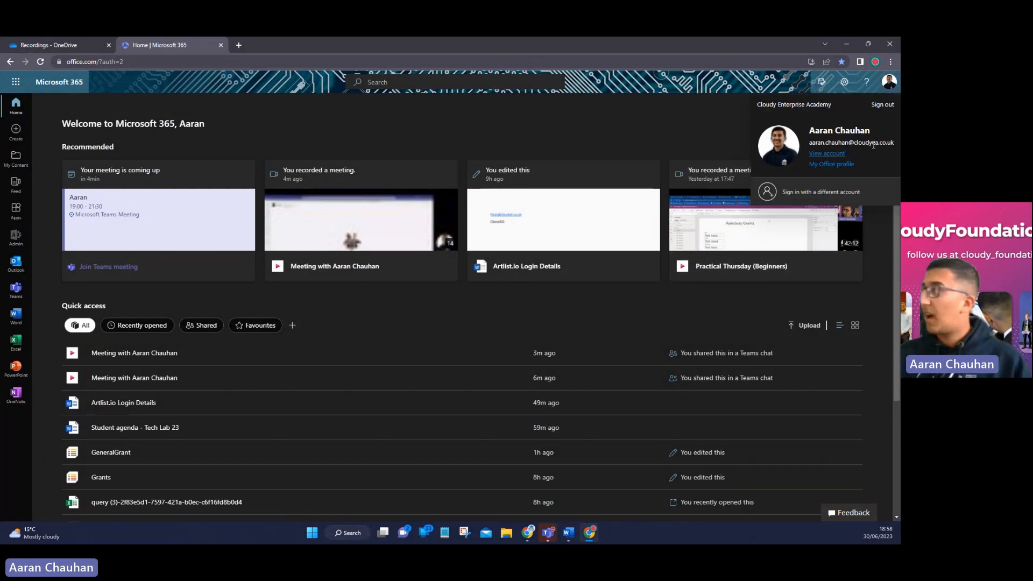
# Step: Open the GeneralGrant list on the Aylesbury SkillBase Programme site in SharePoint and look over its columns
pyautogui.click(891, 84)
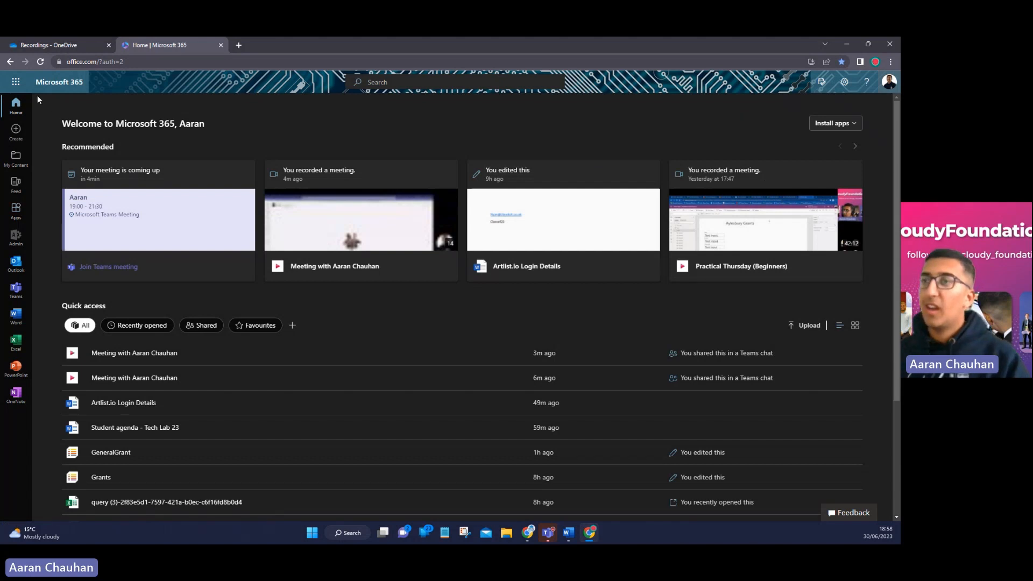
pyautogui.click(17, 83)
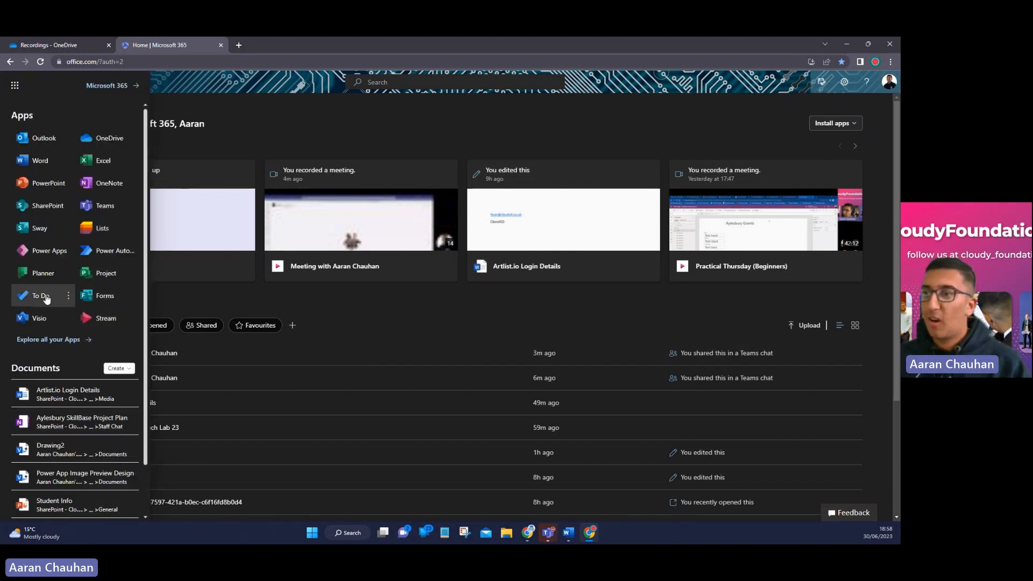
pyautogui.click(41, 207)
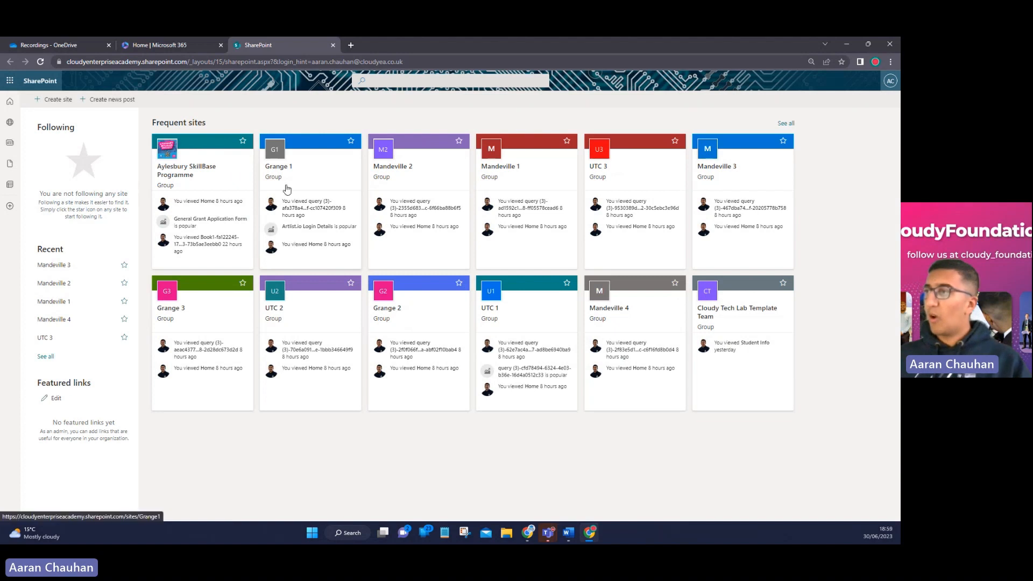
pyautogui.click(221, 179)
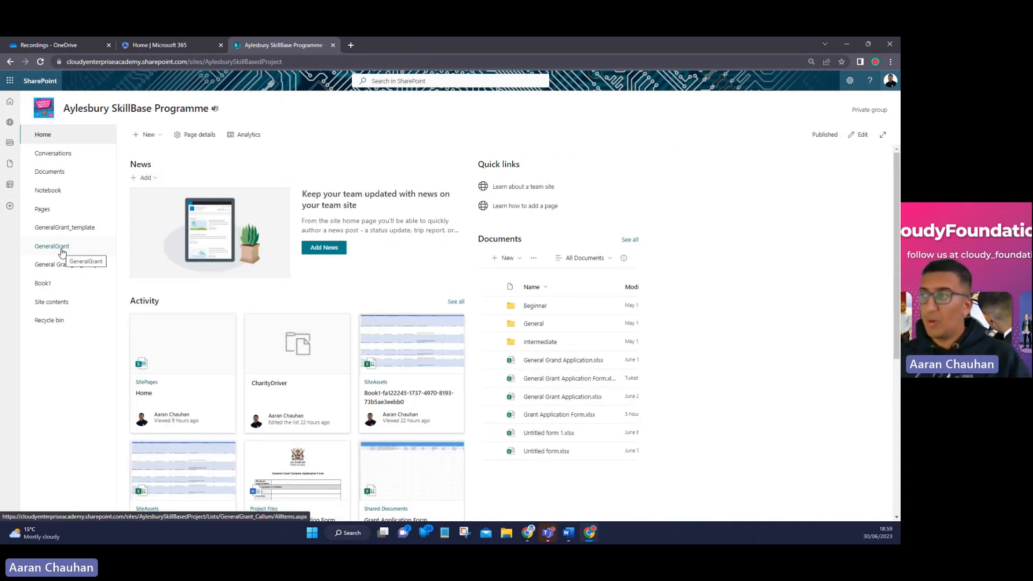
pyautogui.click(62, 248)
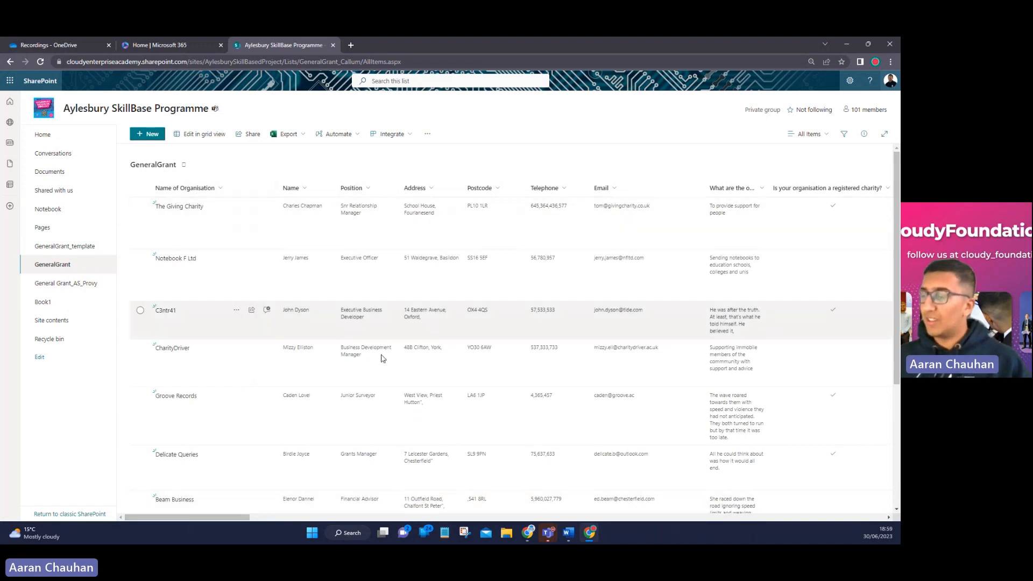
pyautogui.moveTo(218, 518); pyautogui.dragTo(186, 455)
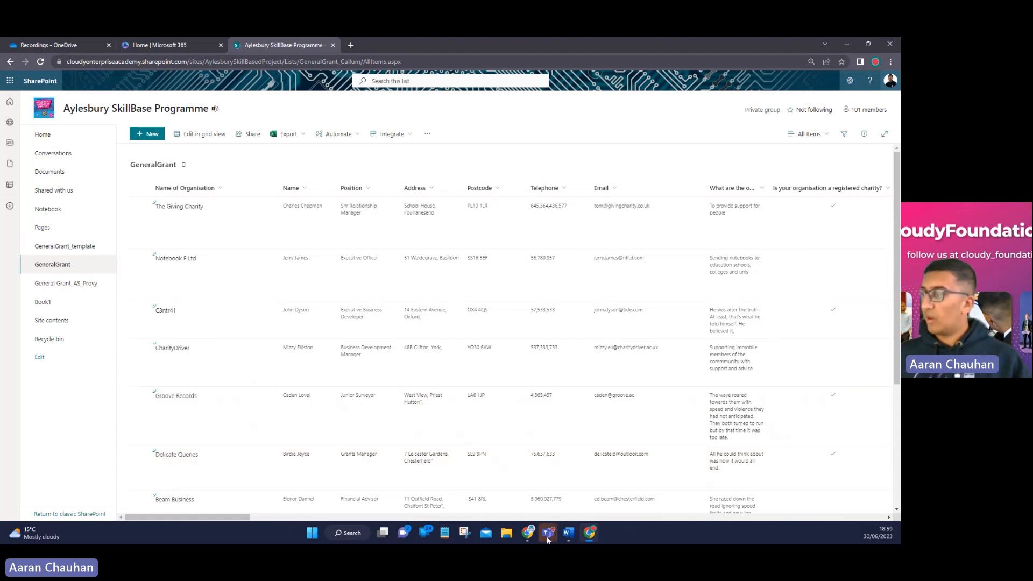
# Step: Switch from the SharePoint list to the Power Apps editor window in Microsoft Teams
pyautogui.moveTo(548, 539)
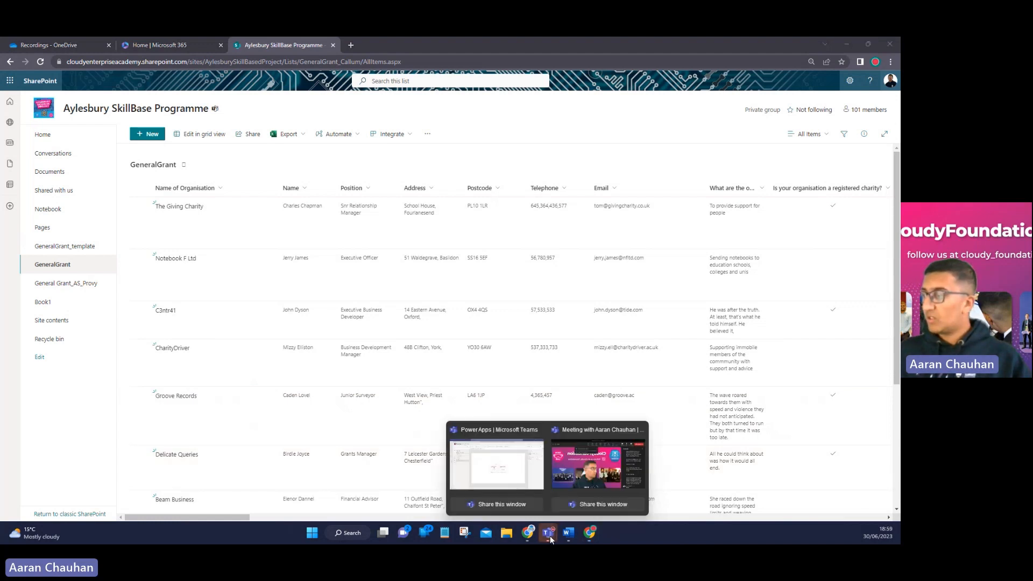
pyautogui.click(501, 457)
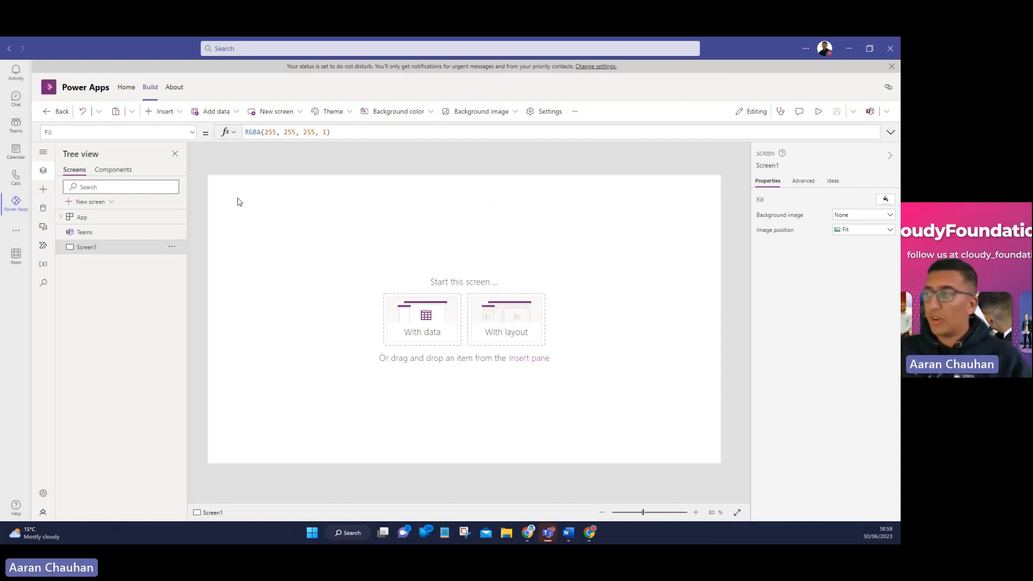
pyautogui.click(591, 533)
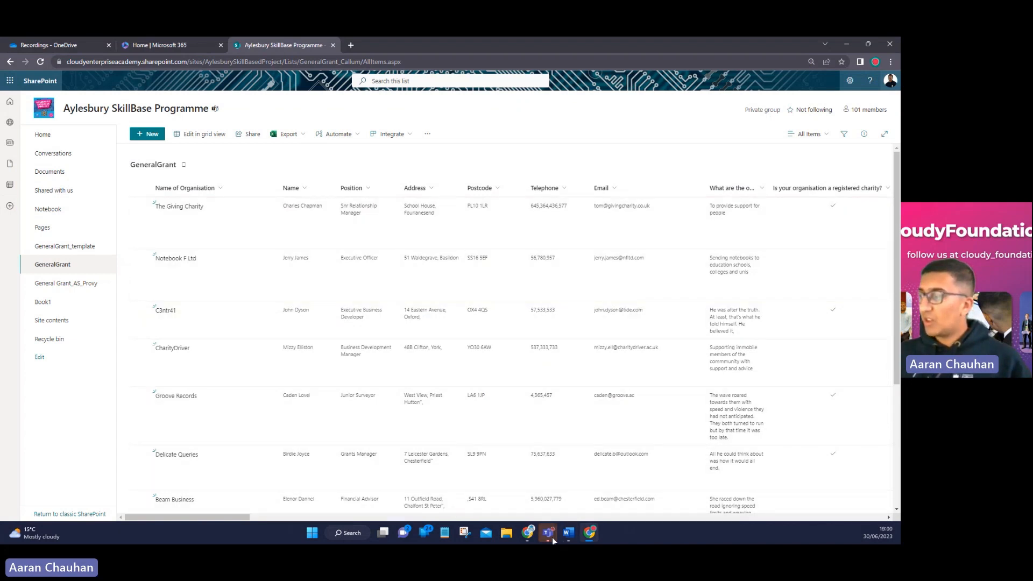
pyautogui.moveTo(548, 534)
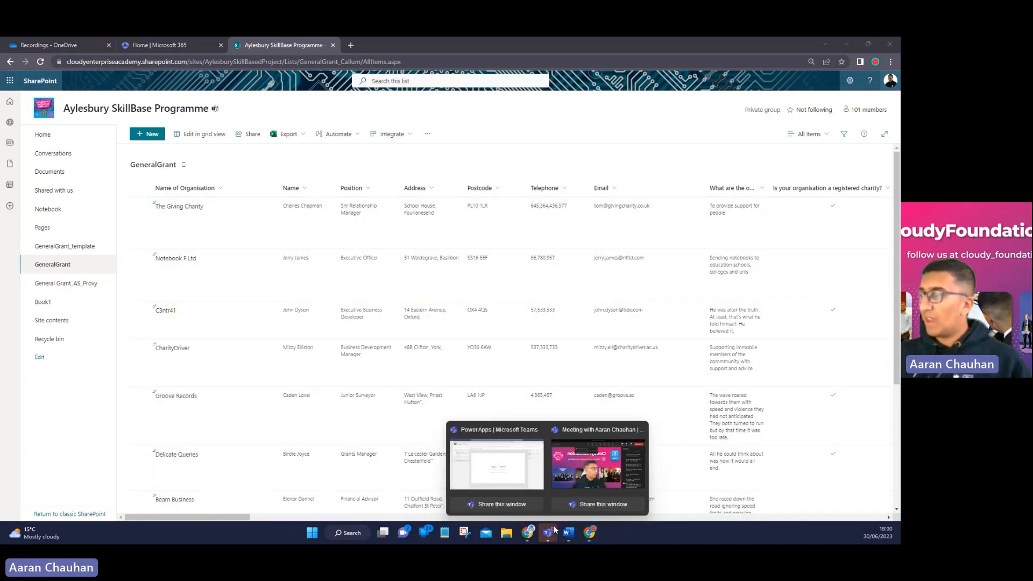
pyautogui.click(500, 473)
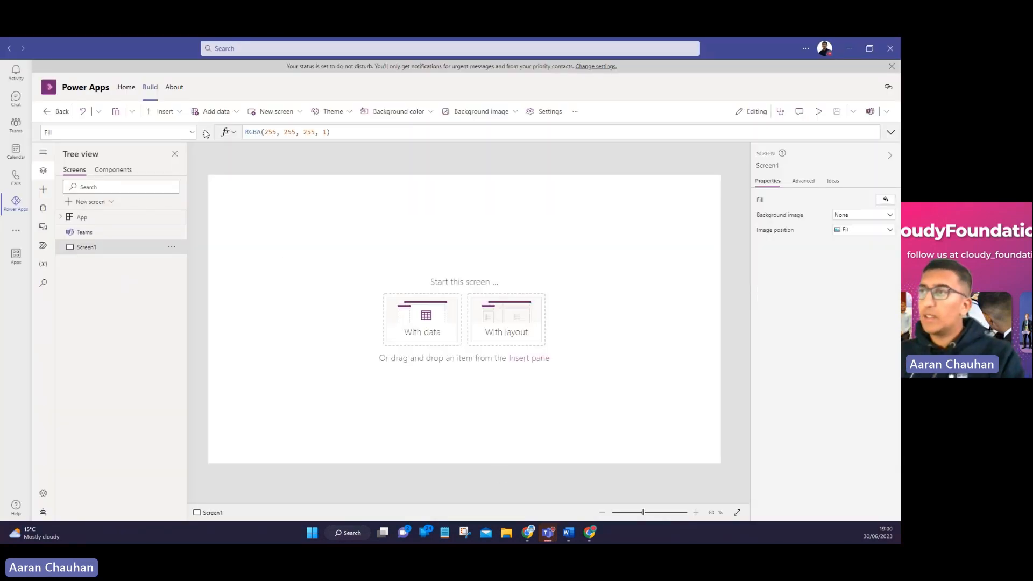
# Step: Insert a vertical gallery on Screen1 and move it to about X 24, Y 68
pyautogui.click(178, 117)
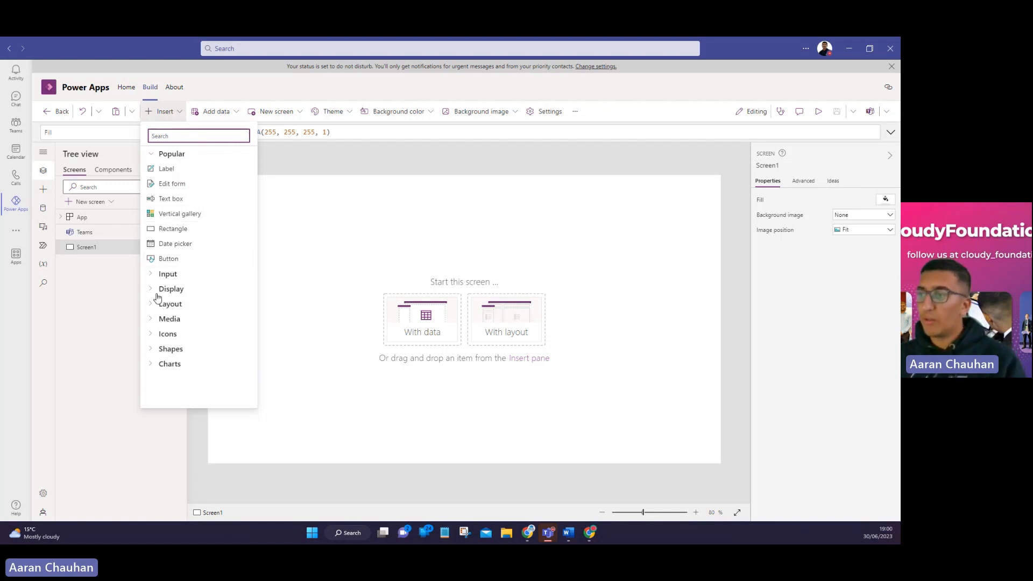
pyautogui.click(152, 290)
pyautogui.click(153, 334)
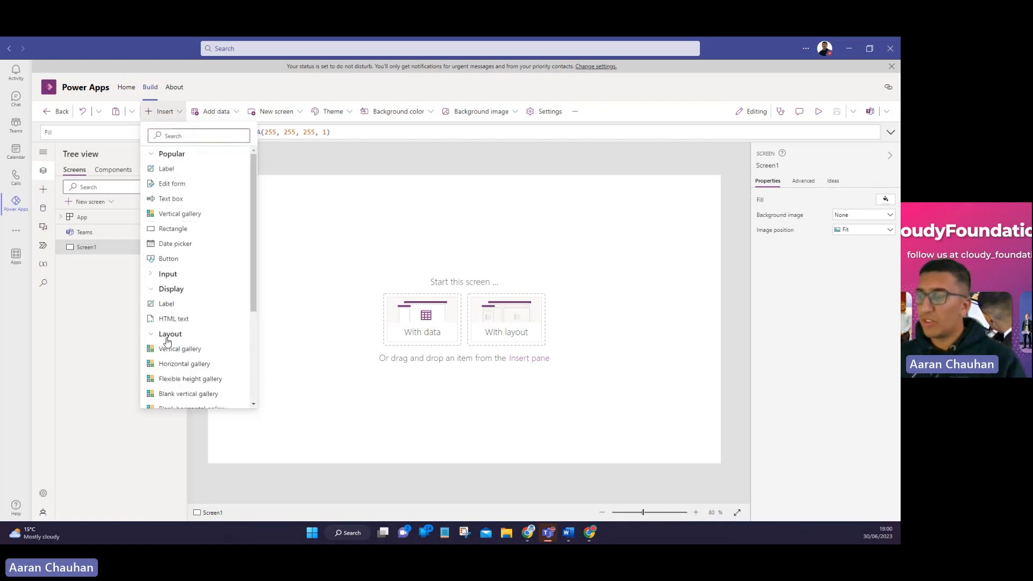
pyautogui.scroll(-3, 249, 307)
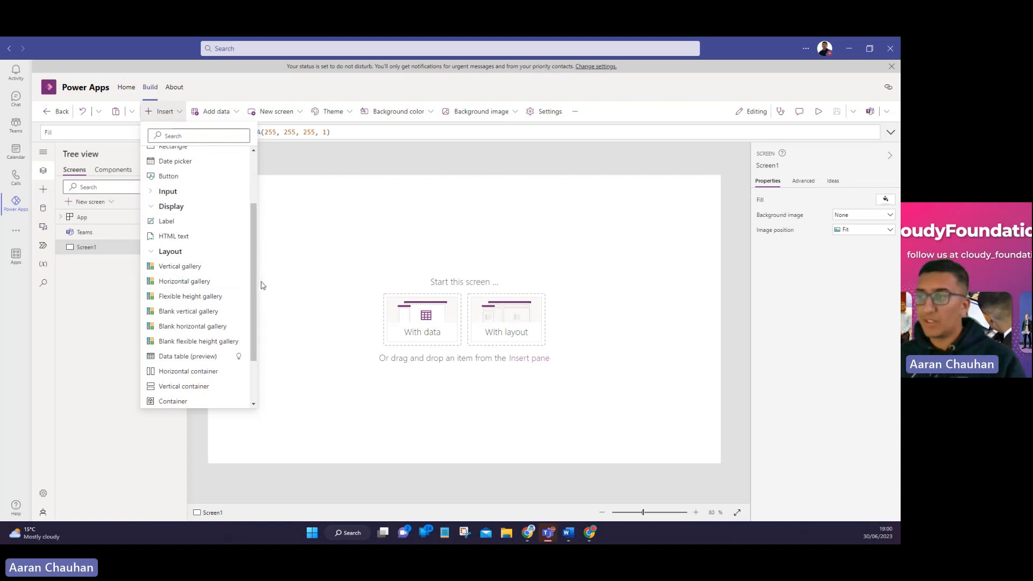
pyautogui.scroll(3, 232, 258)
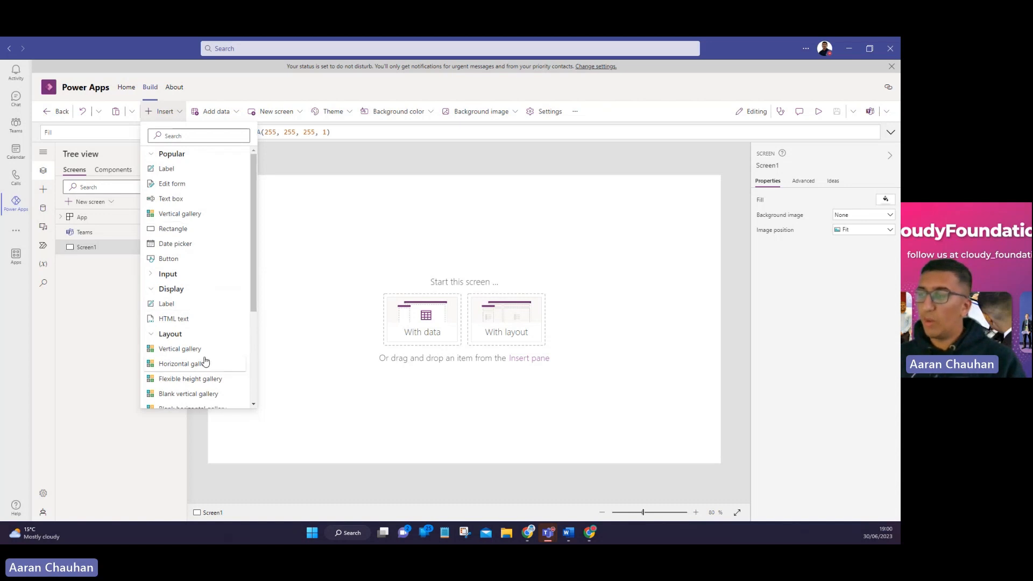
pyautogui.click(192, 215)
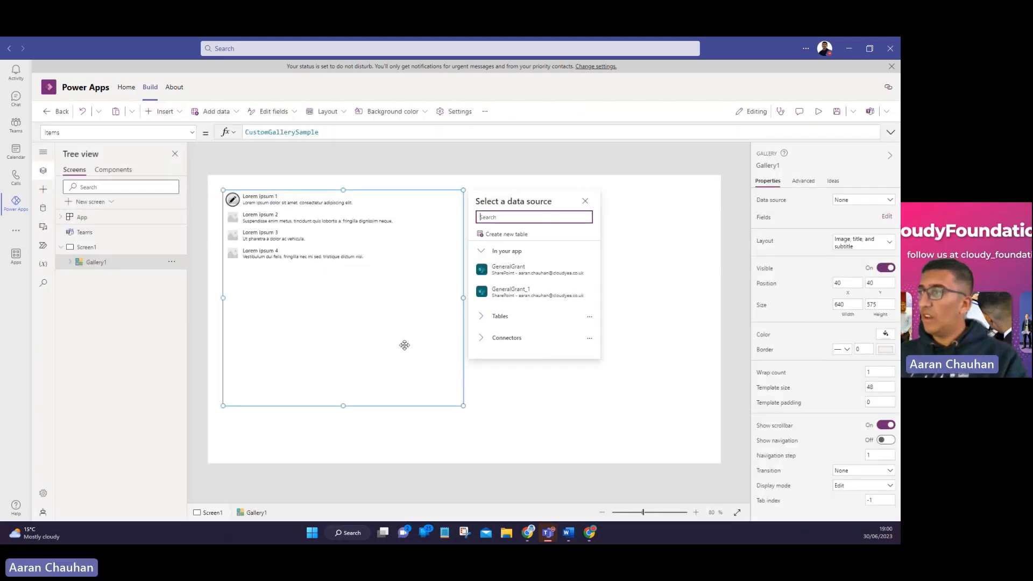
pyautogui.click(376, 364)
pyautogui.moveTo(371, 359); pyautogui.dragTo(310, 273)
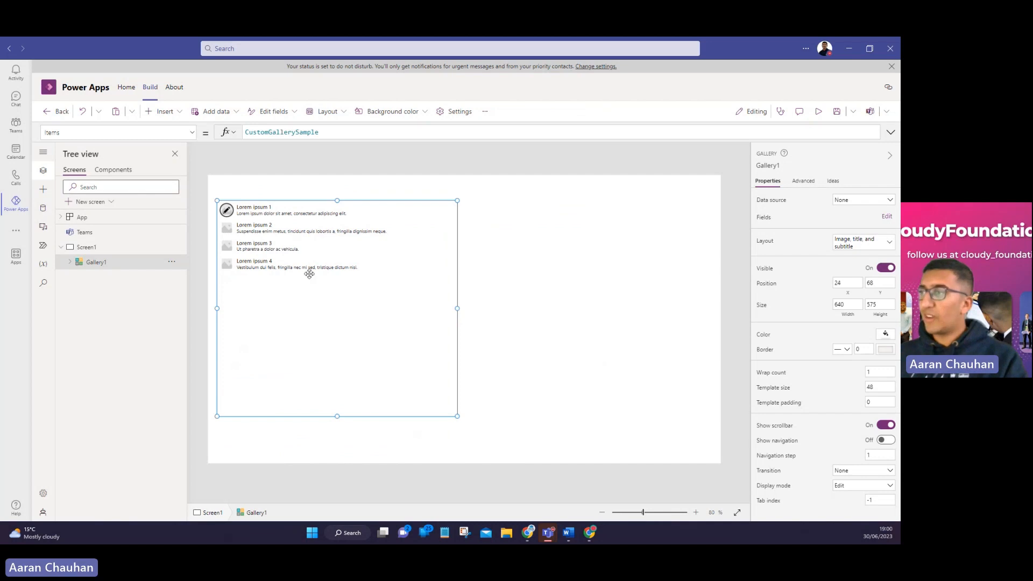
pyautogui.click(361, 214)
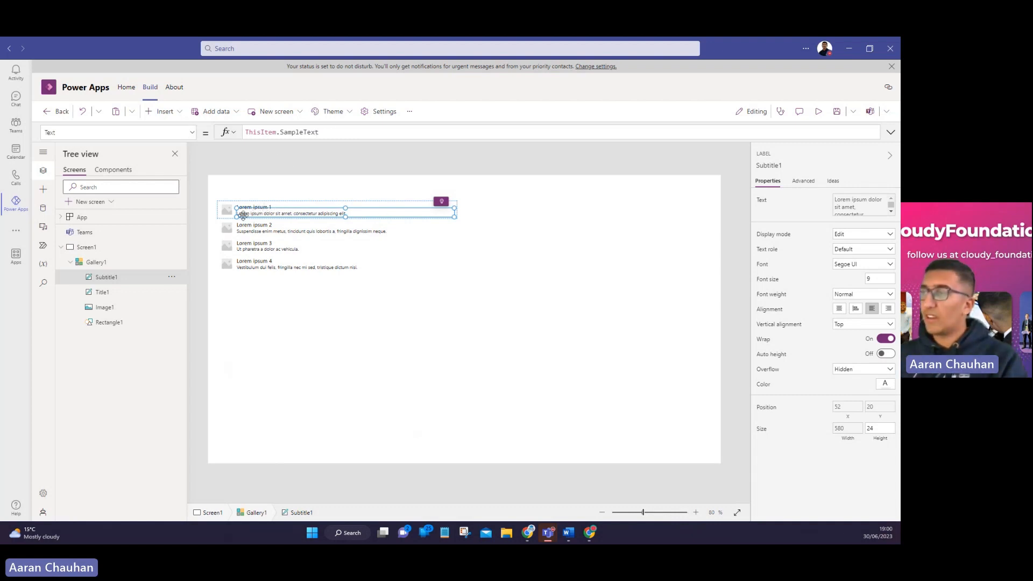
pyautogui.click(247, 300)
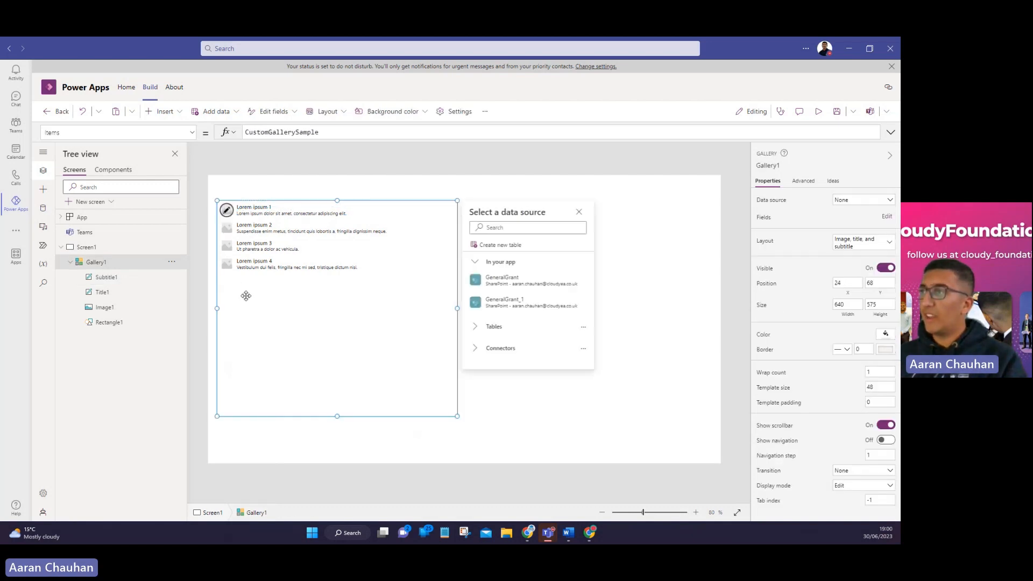
pyautogui.click(400, 109)
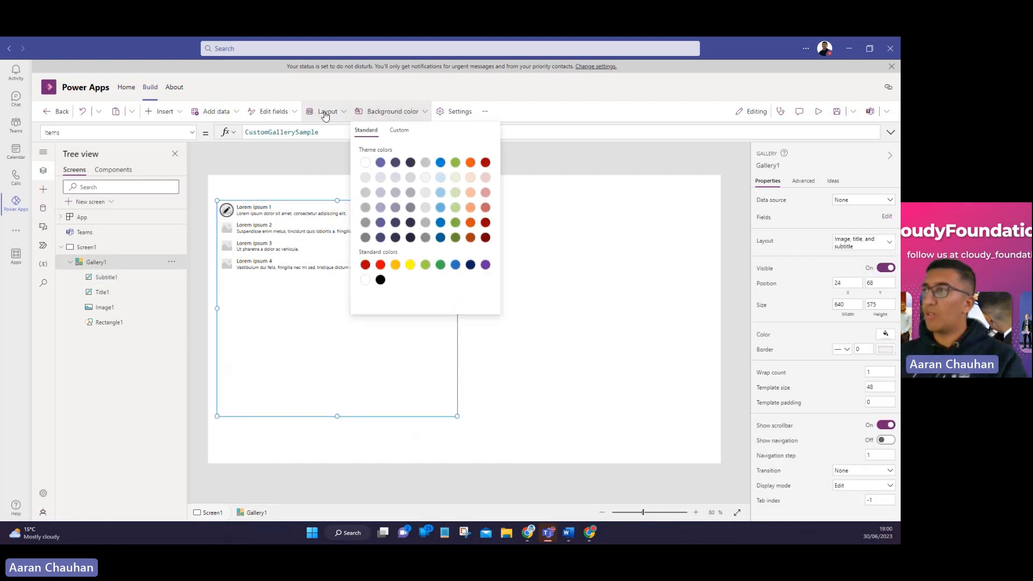
pyautogui.click(325, 111)
pyautogui.click(325, 111)
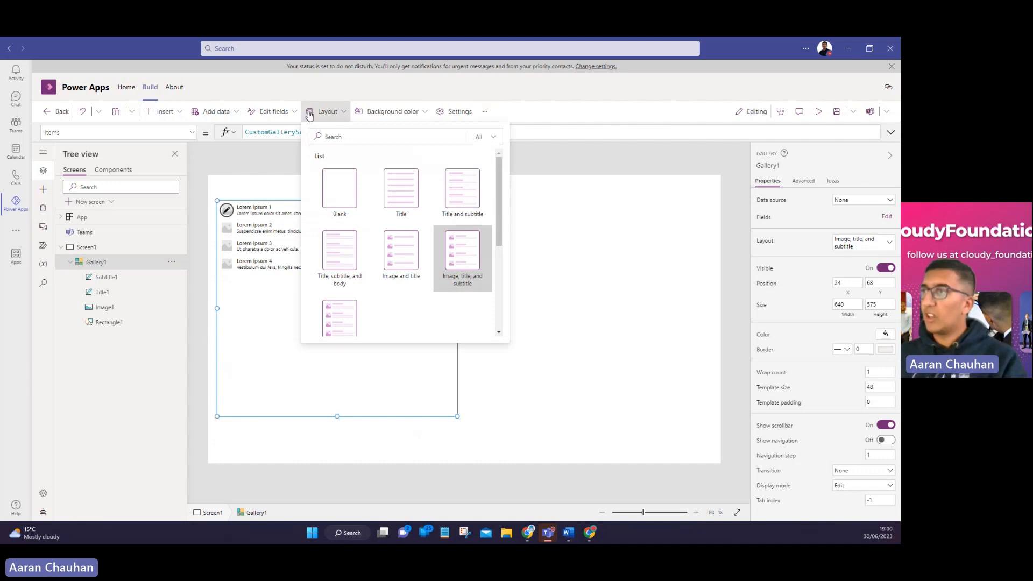
pyautogui.click(536, 289)
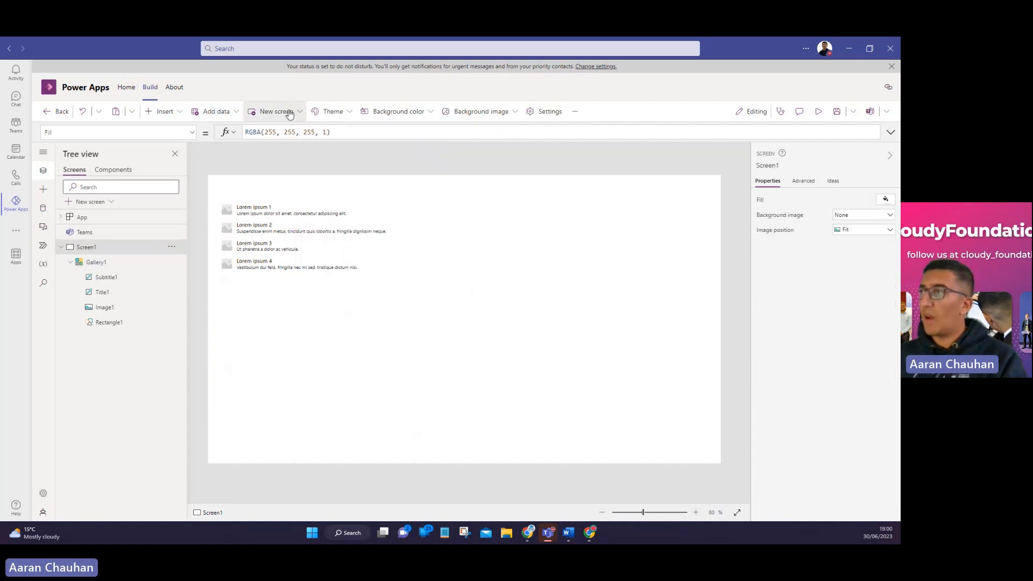
pyautogui.click(342, 112)
pyautogui.click(342, 111)
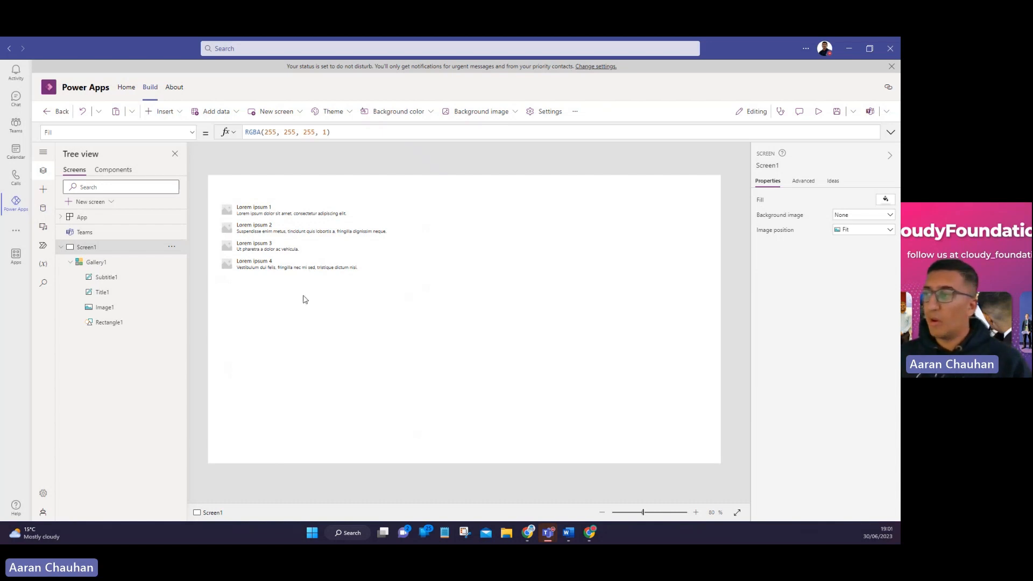
# Step: Choose SharePoint as the connector for the gallery's data source and start adding a new connection
pyautogui.click(340, 310)
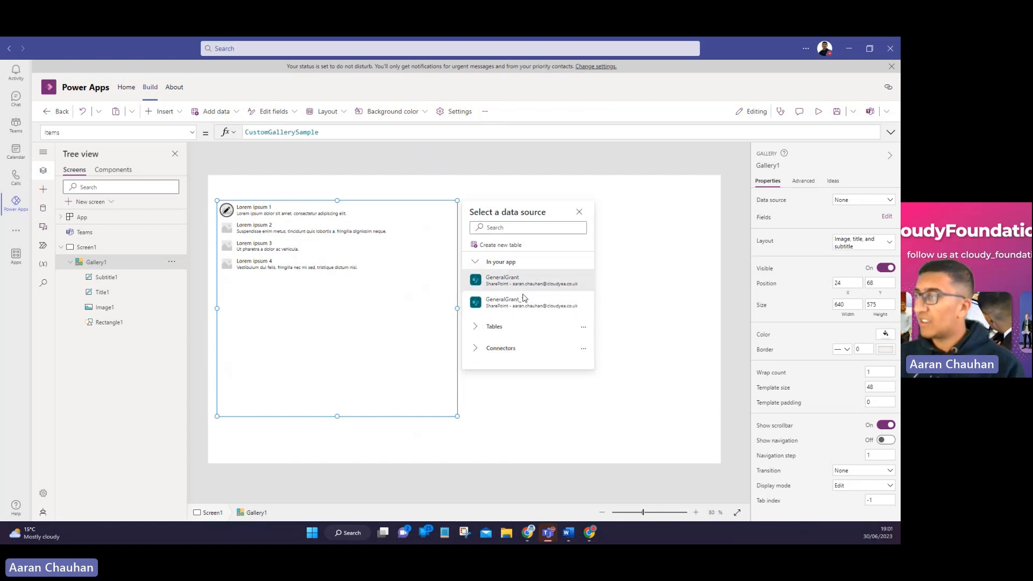
pyautogui.click(477, 351)
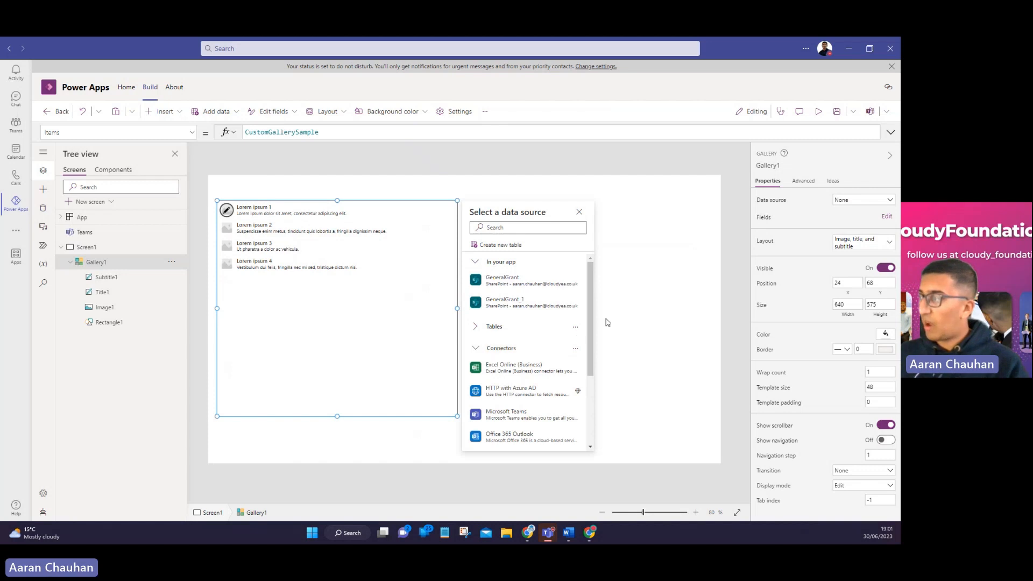
pyautogui.scroll(-2, 588, 361)
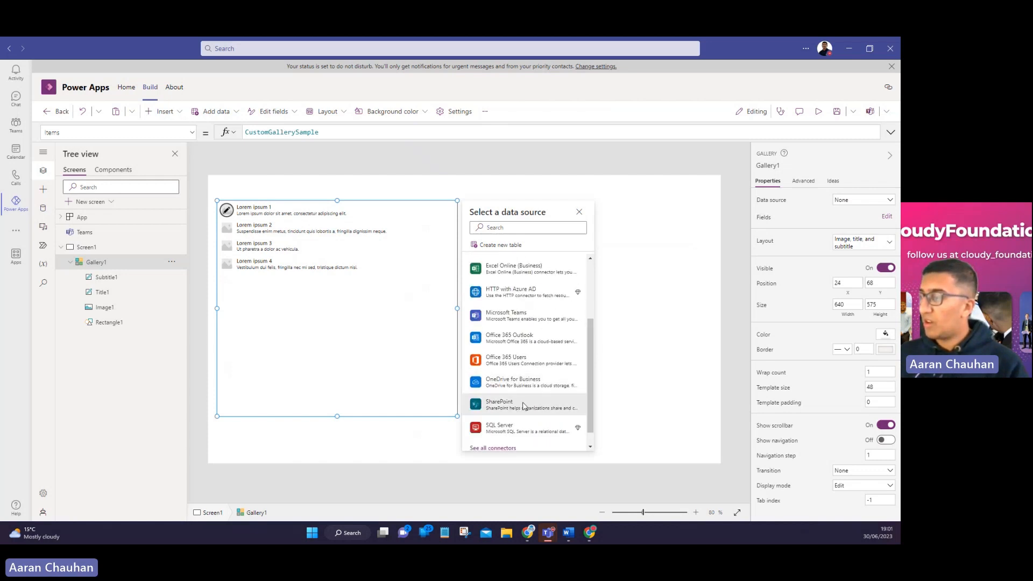
pyautogui.moveTo(515, 410)
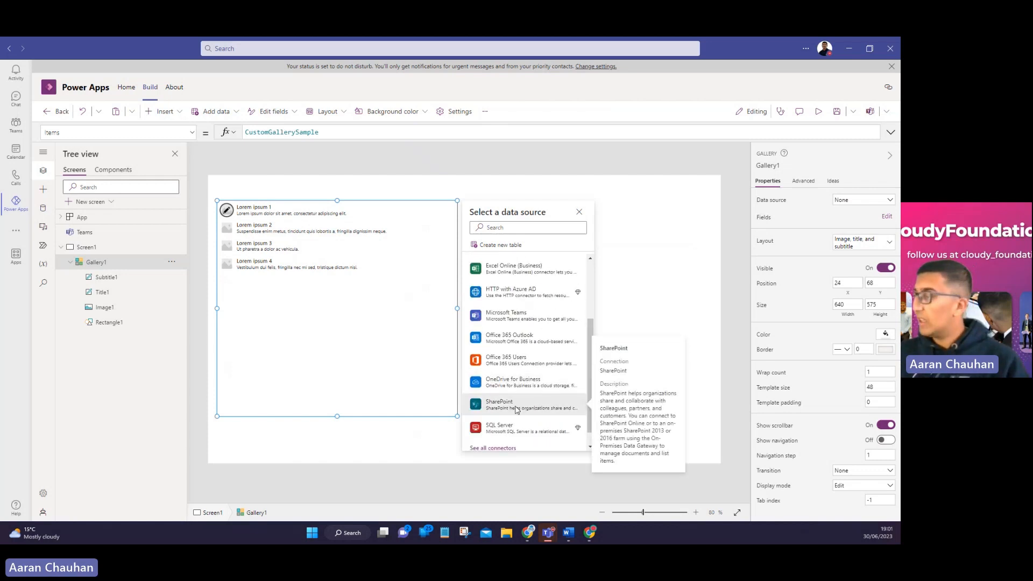
pyautogui.click(515, 410)
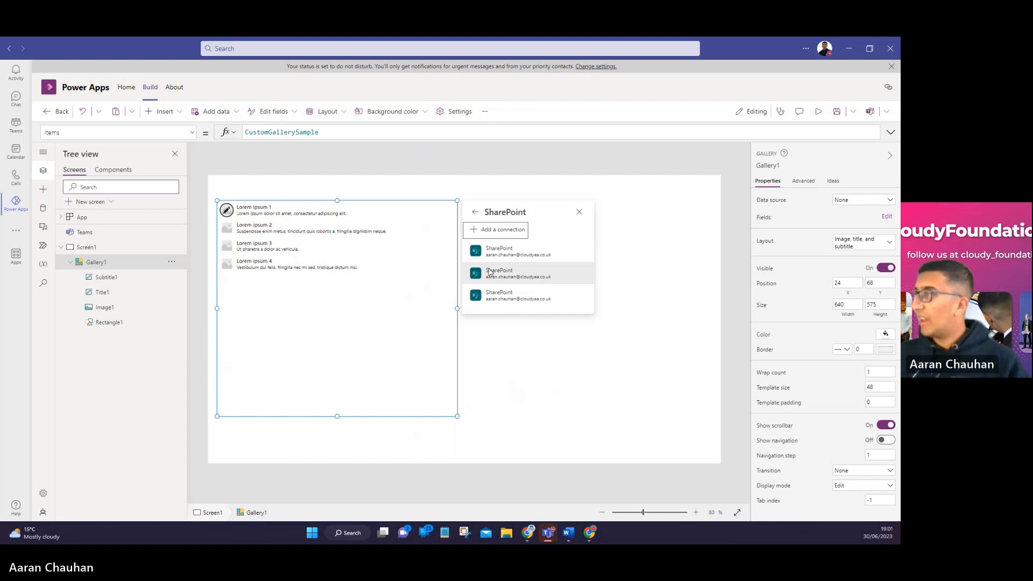
pyautogui.moveTo(506, 255)
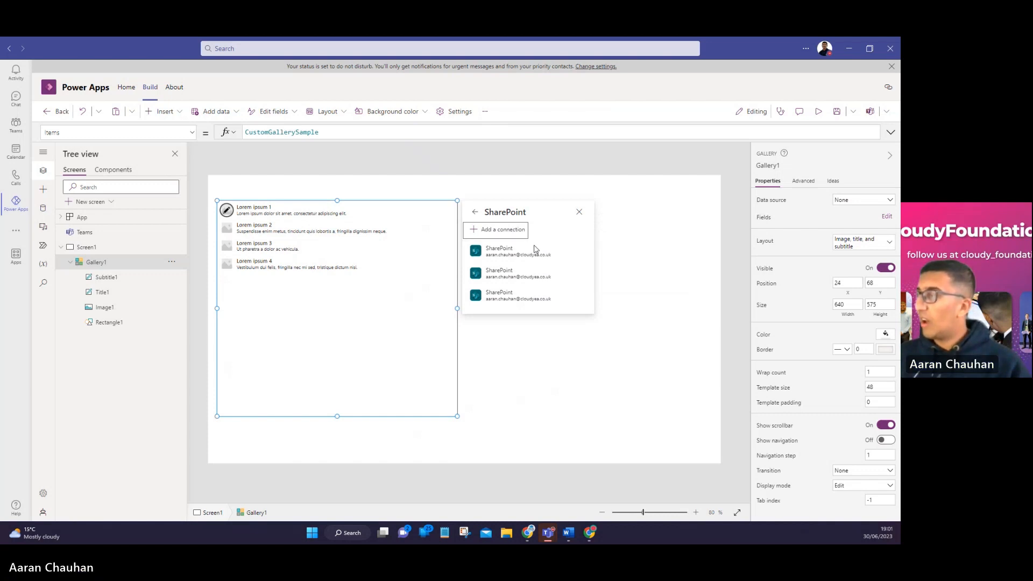
pyautogui.click(509, 231)
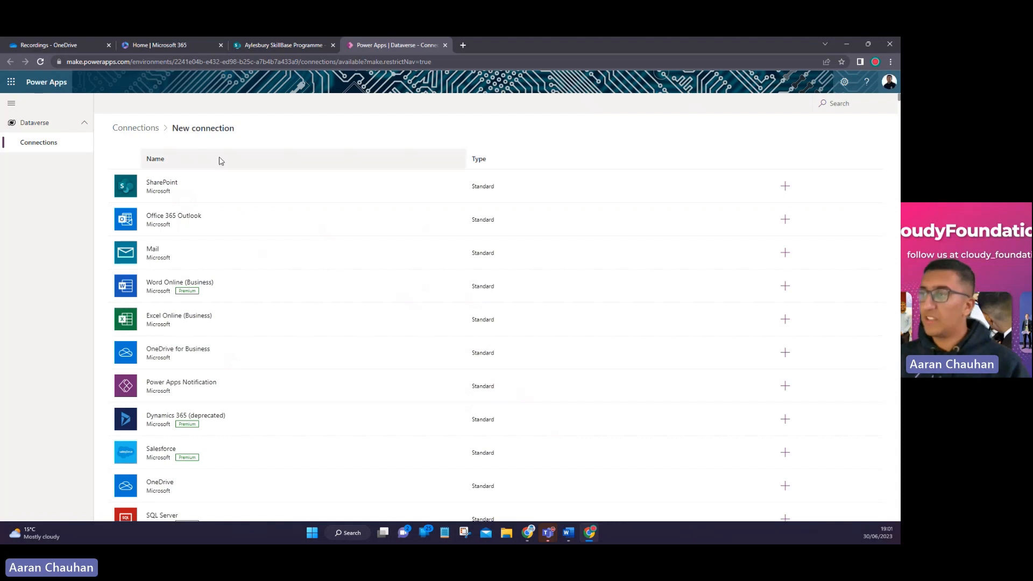
# Step: Create a direct cloud-services SharePoint connection with the signed-in account and return to the Power Apps editor in Microsoft Teams
pyautogui.click(189, 191)
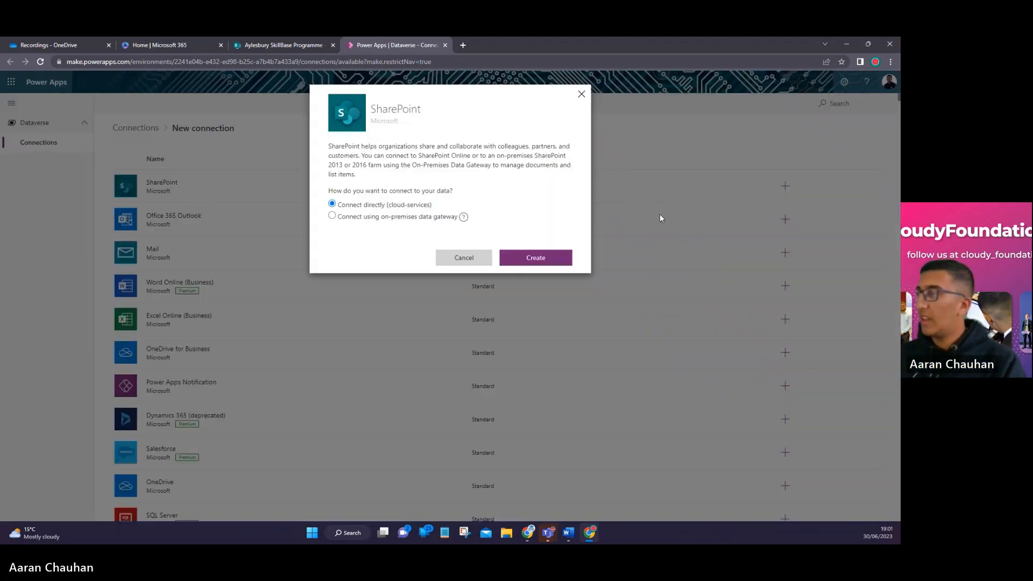
pyautogui.click(558, 260)
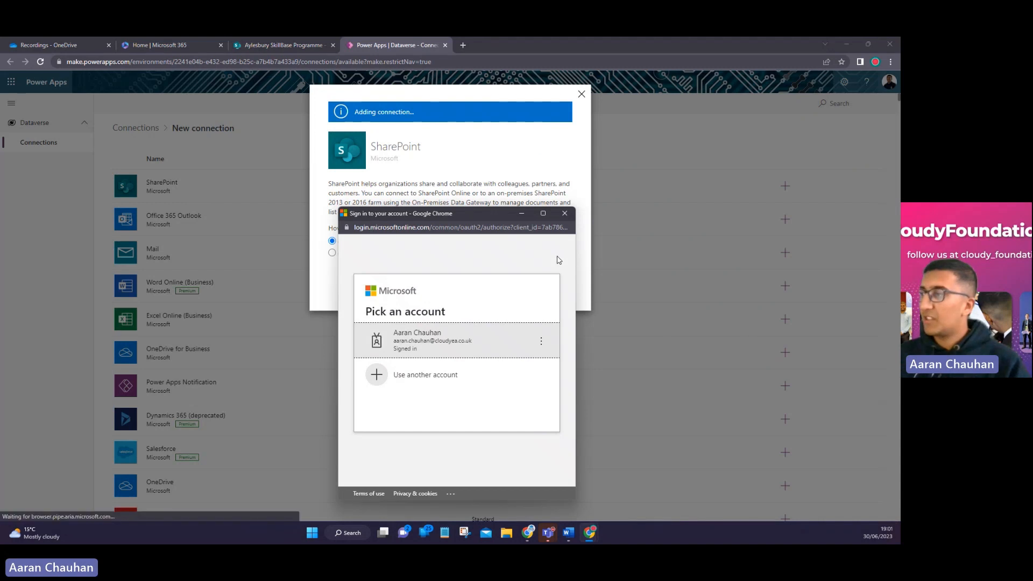
pyautogui.click(442, 342)
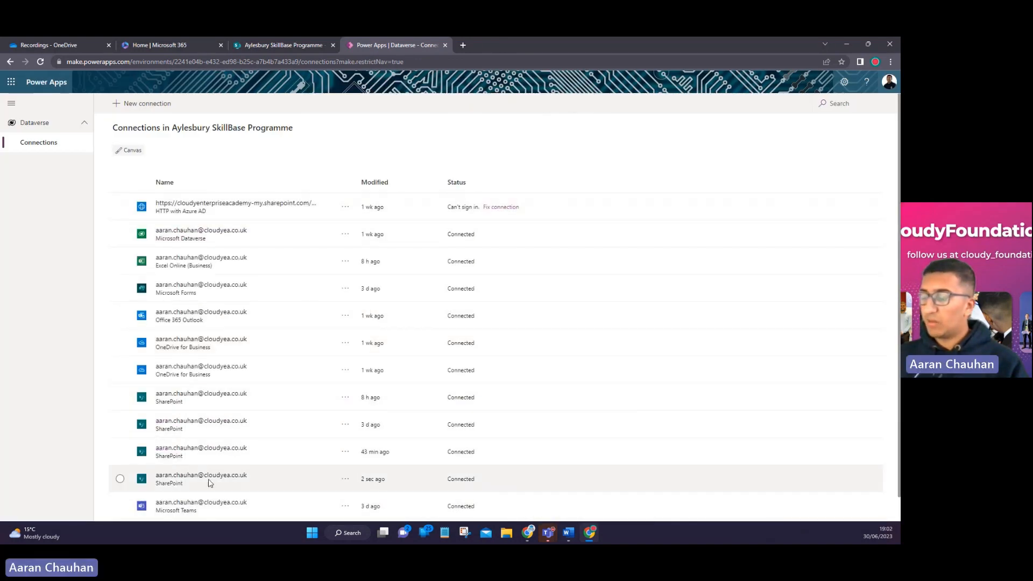
pyautogui.moveTo(550, 534)
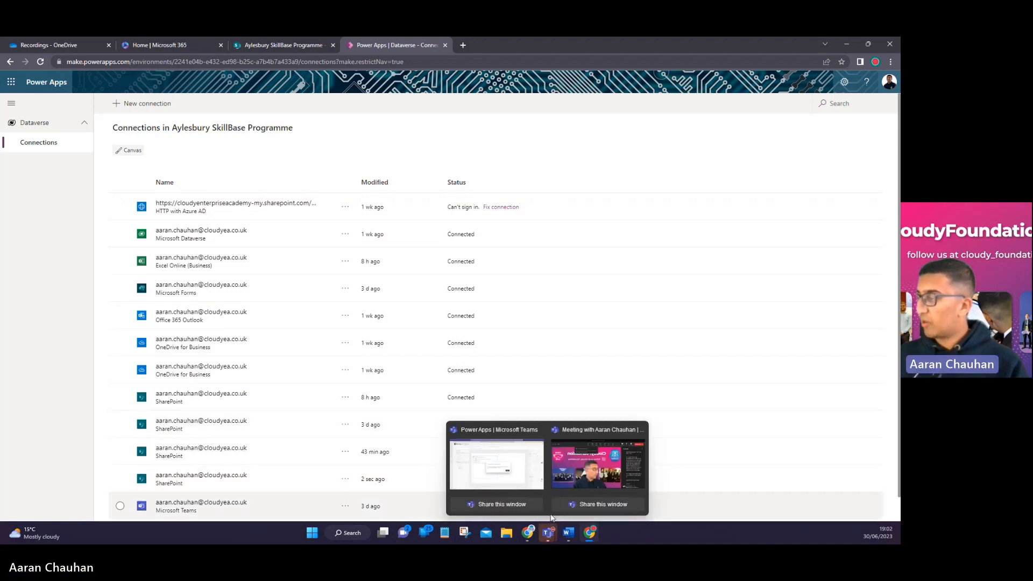
pyautogui.click(497, 468)
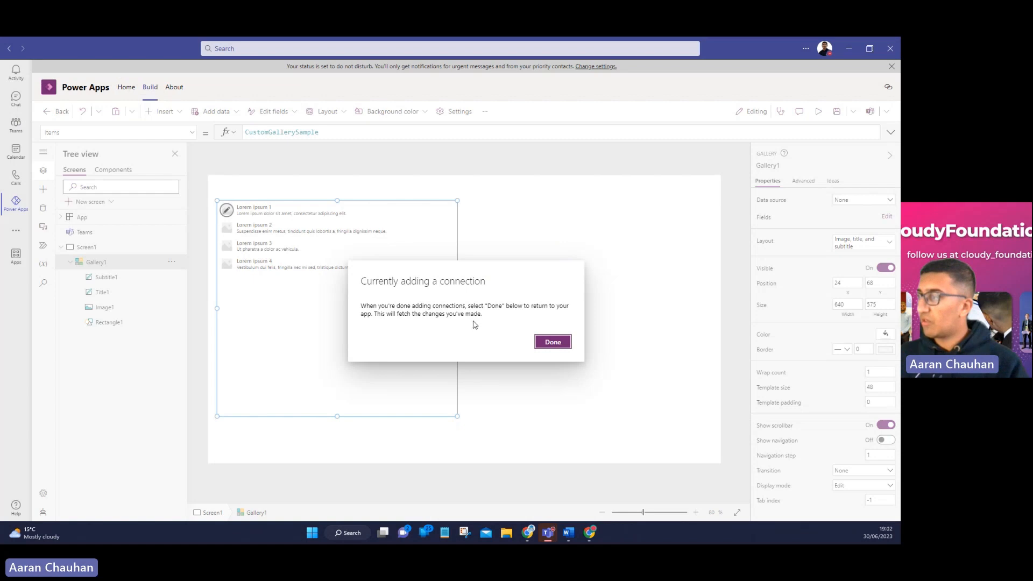
# Step: Finish adding the connection and use the first listed SharePoint connection as the gallery's data source
pyautogui.click(545, 343)
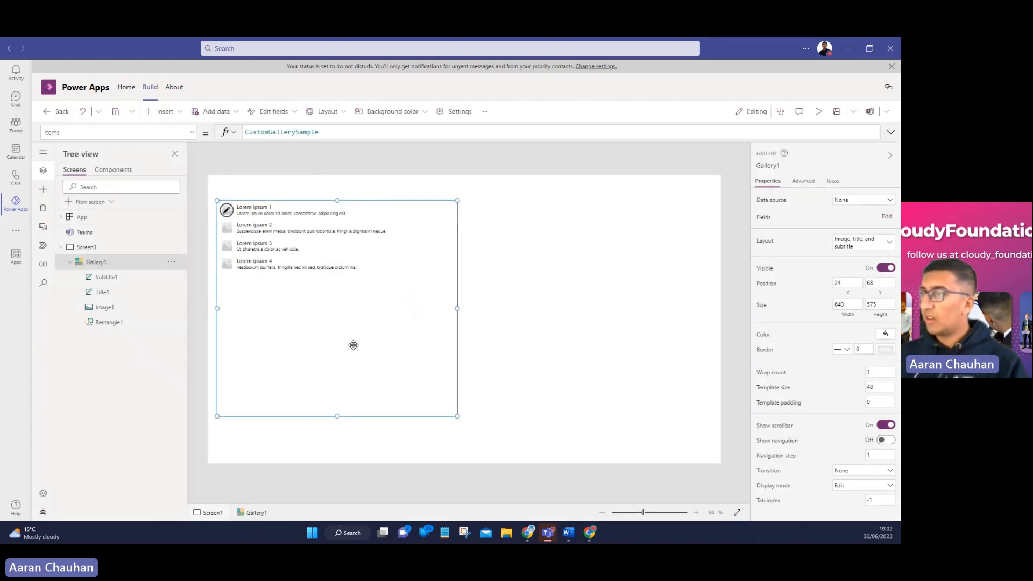
pyautogui.click(504, 392)
pyautogui.click(279, 292)
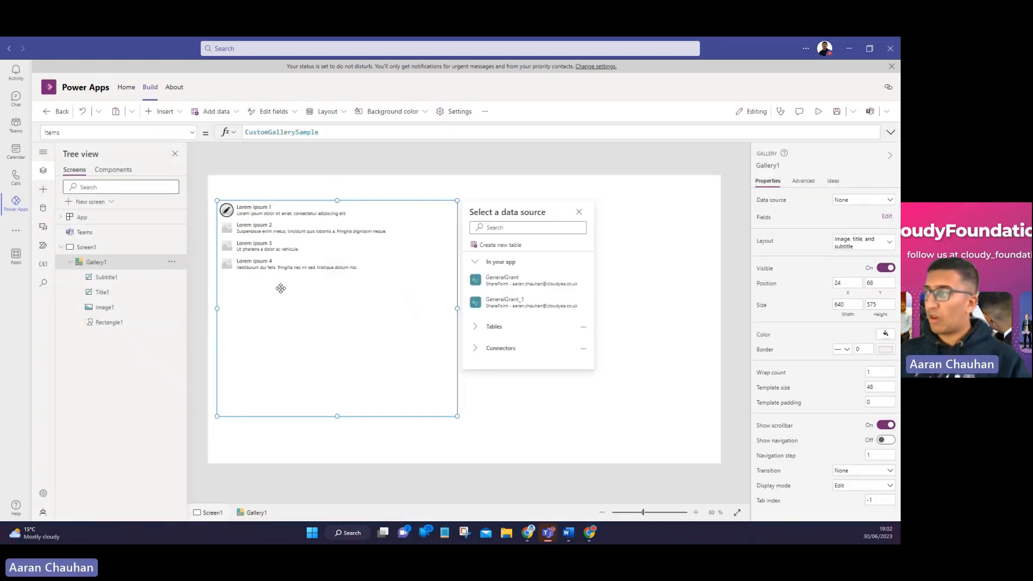
pyautogui.click(480, 351)
pyautogui.scroll(-3, 530, 376)
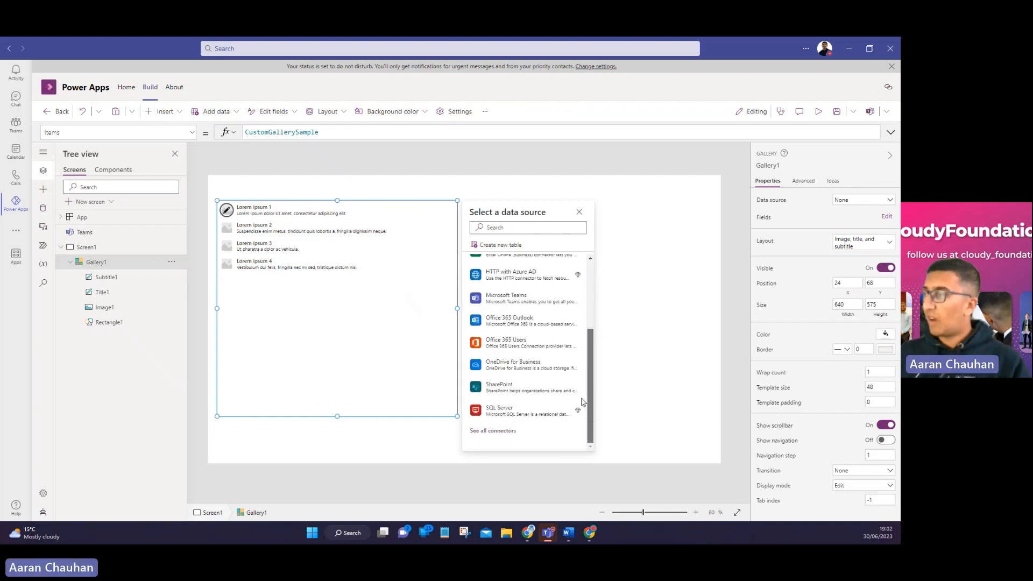
pyautogui.click(516, 387)
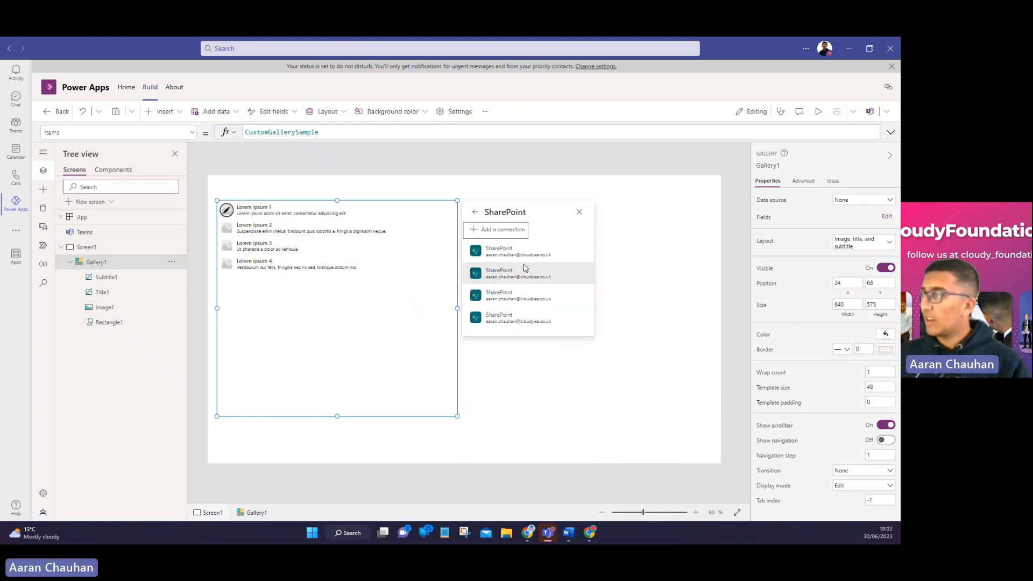
pyautogui.moveTo(531, 249)
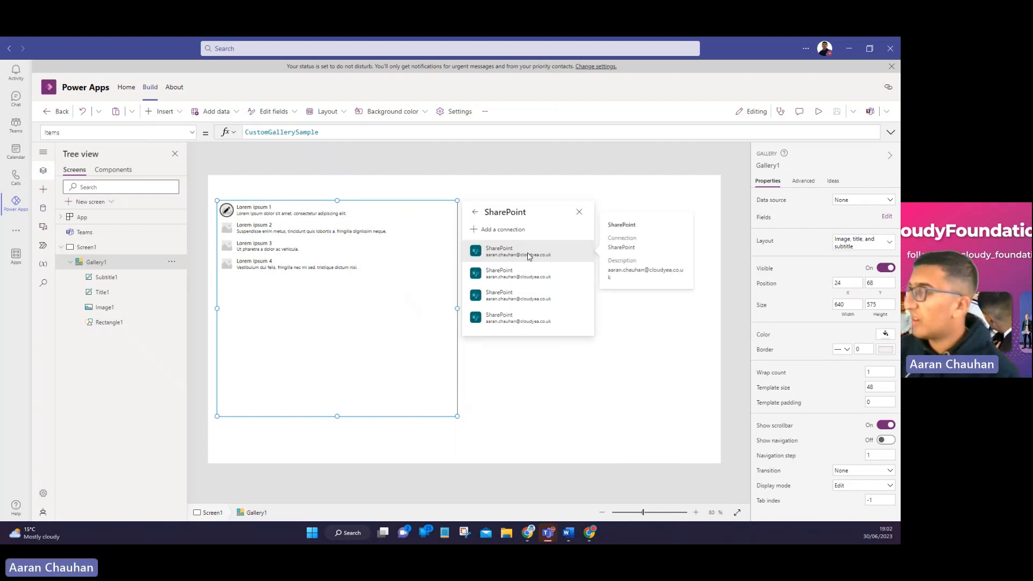
pyautogui.click(527, 256)
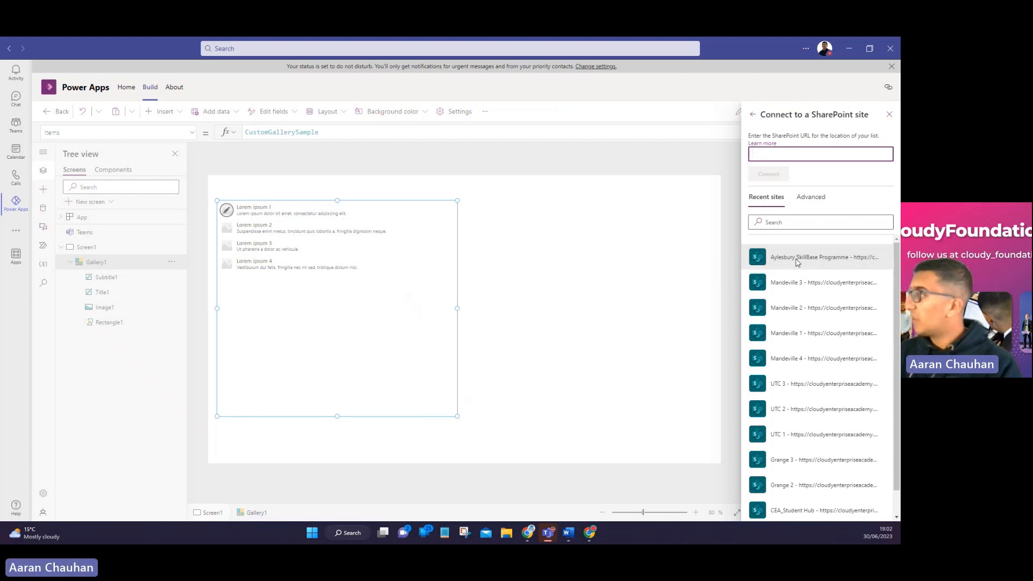
# Step: Choose the Aylesbury SkillBase Programme site and connect its GeneralGrant list to the gallery
pyautogui.moveTo(896, 285)
pyautogui.mouseDown()
pyautogui.moveTo(897, 311)
pyautogui.moveTo(896, 284)
pyautogui.mouseUp()
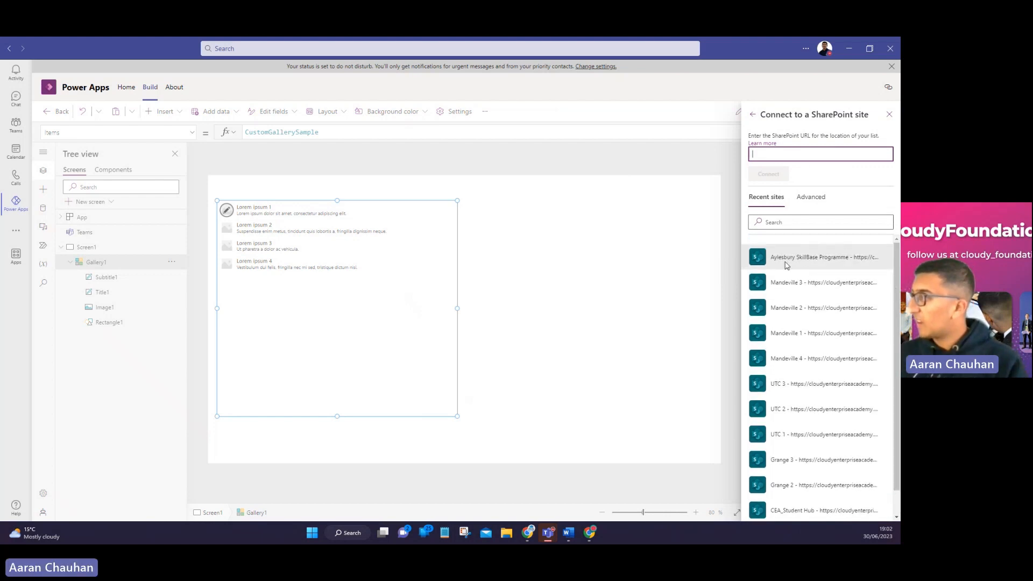
pyautogui.click(786, 258)
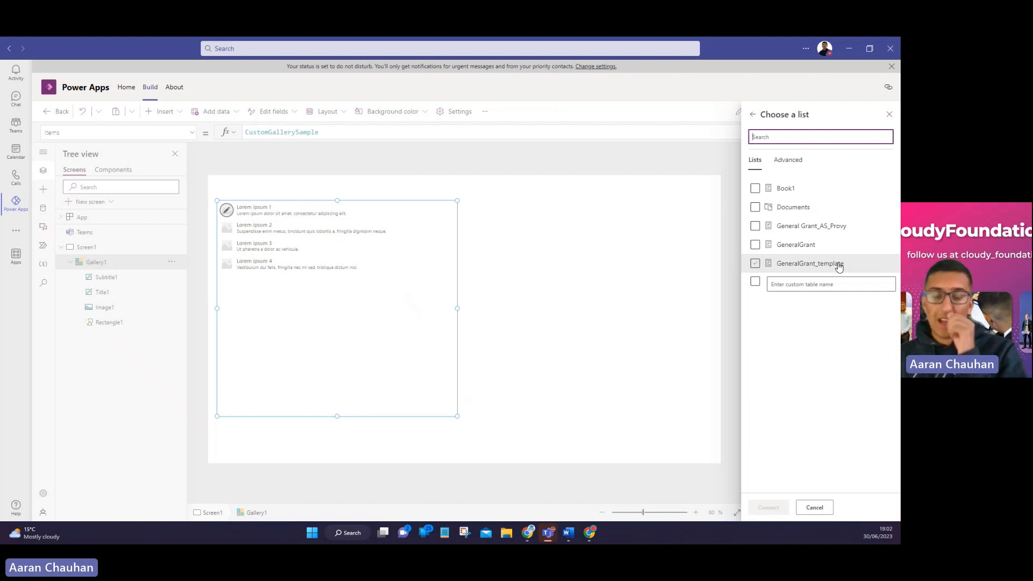
pyautogui.click(756, 245)
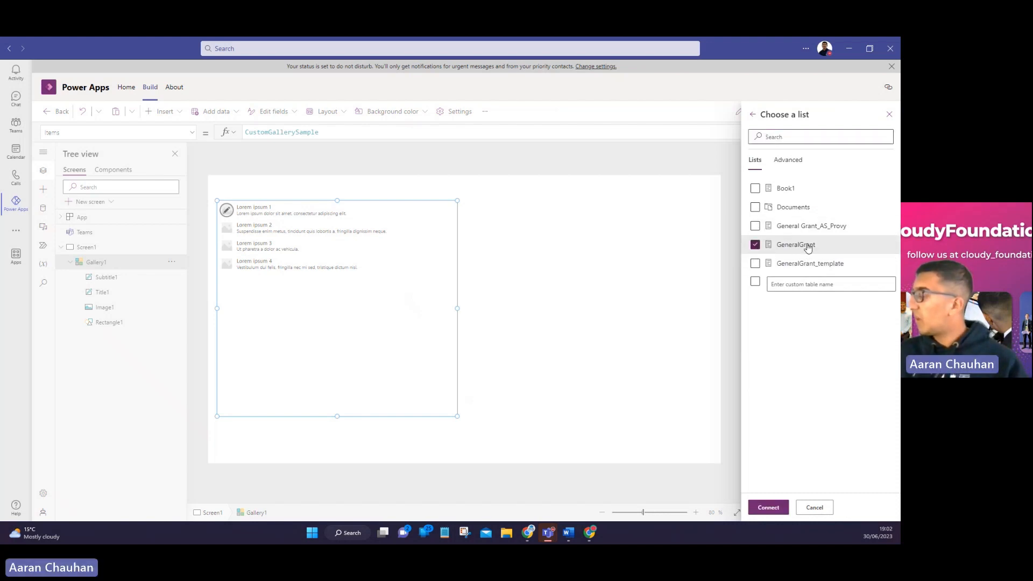
pyautogui.click(769, 508)
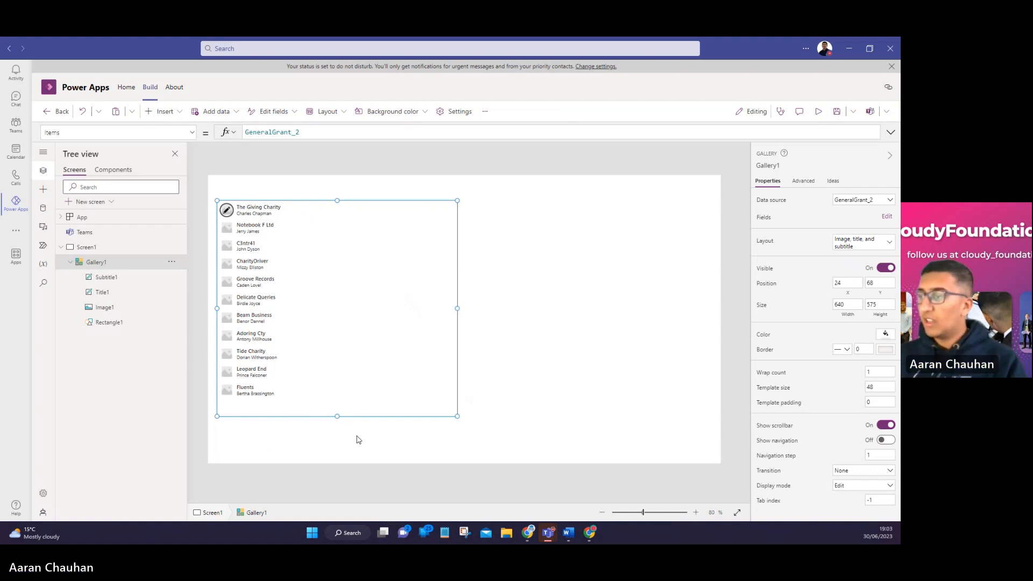
# Step: Preview the app to check the gallery's records, close the preview and dismiss the testing tip
pyautogui.click(359, 439)
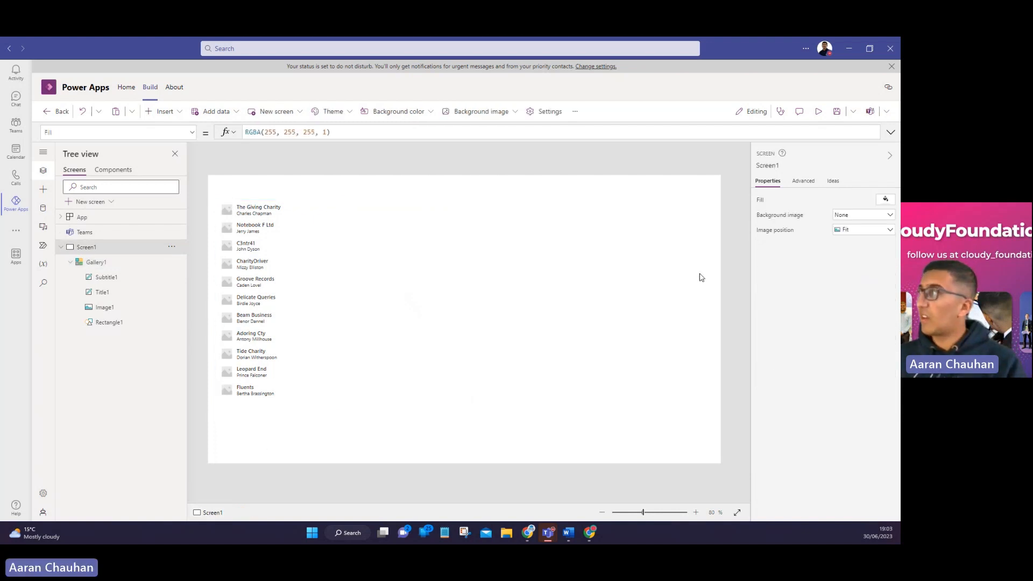
pyautogui.click(819, 114)
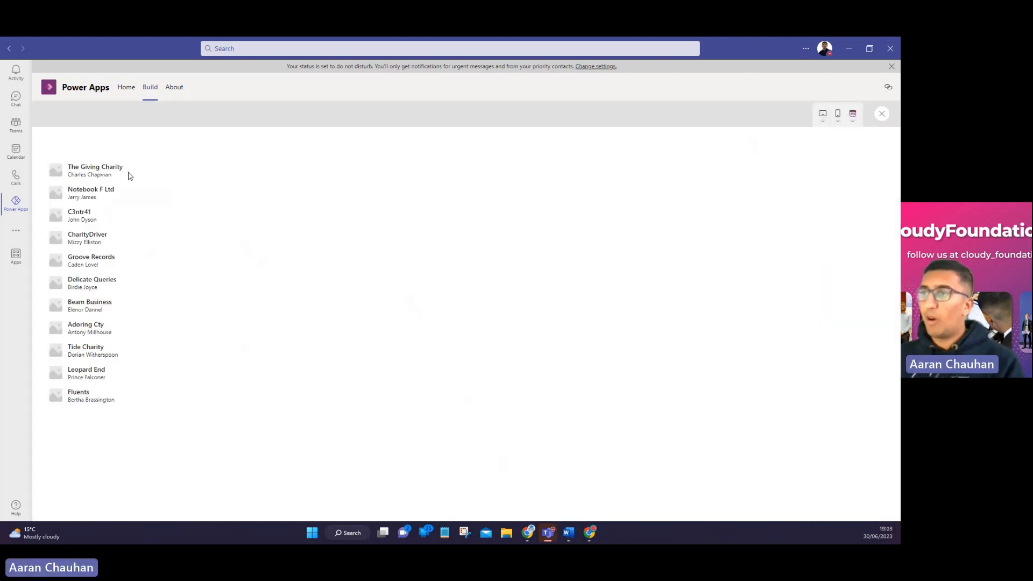
pyautogui.click(125, 321)
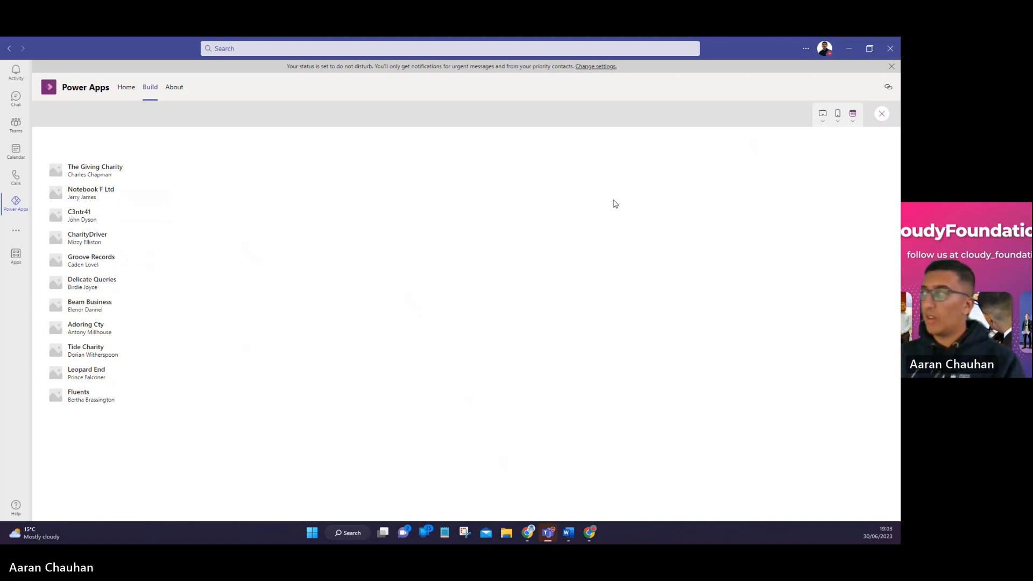
pyautogui.click(881, 113)
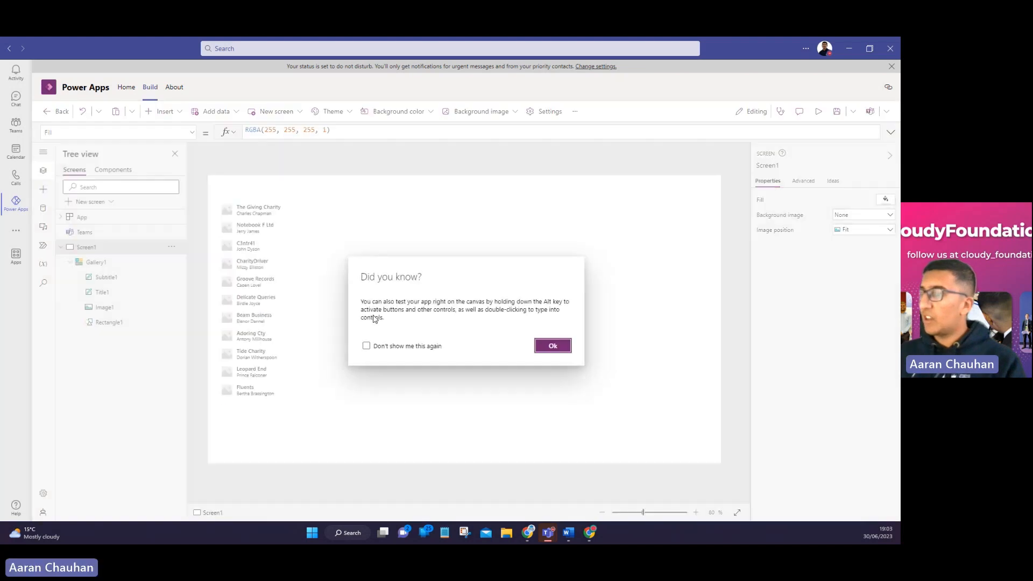
pyautogui.click(555, 348)
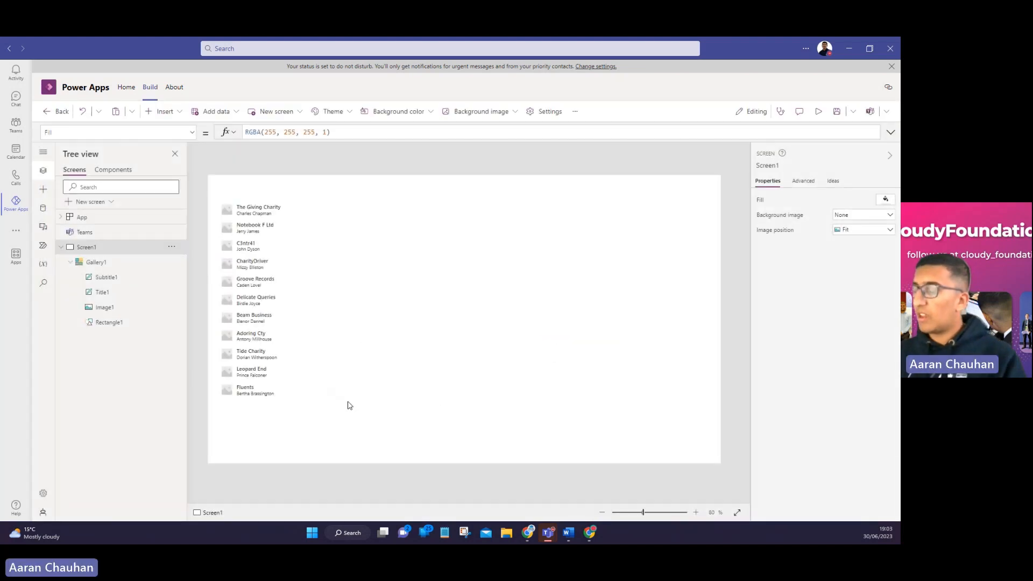
# Step: Change the gallery's layout to Title and subtitle
pyautogui.click(266, 412)
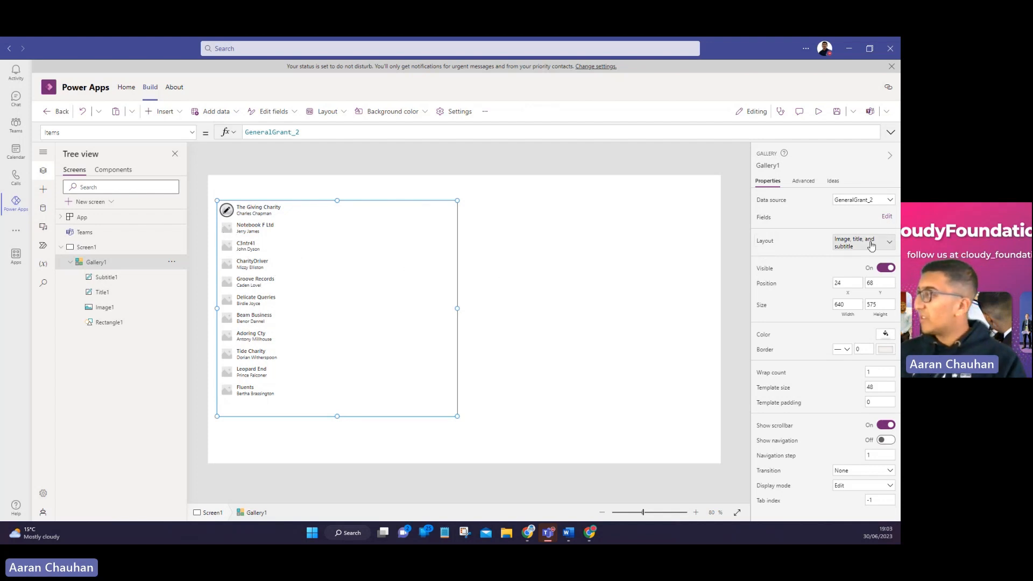
pyautogui.click(881, 246)
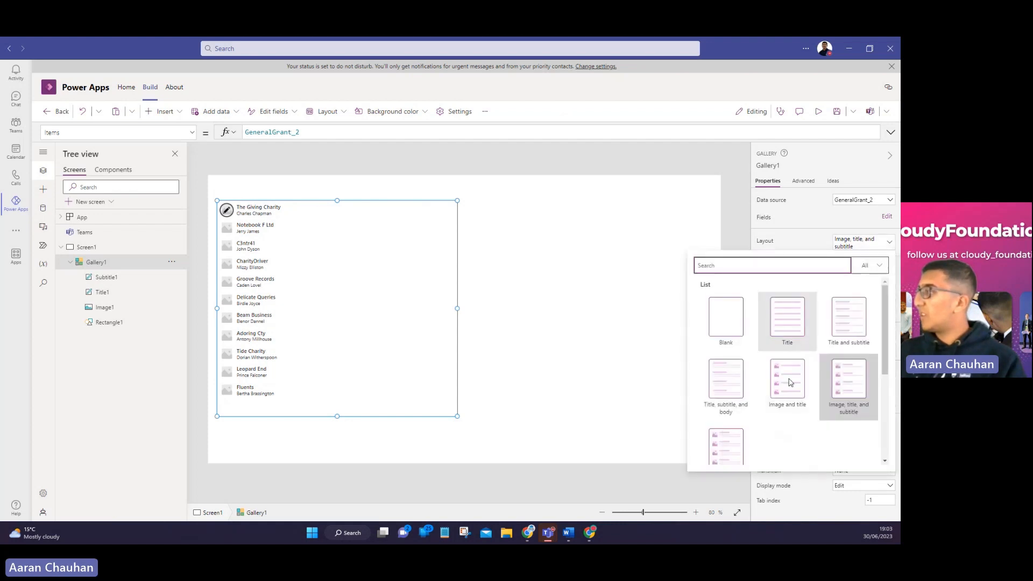
pyautogui.scroll(-2, 884, 350)
pyautogui.scroll(3, 861, 334)
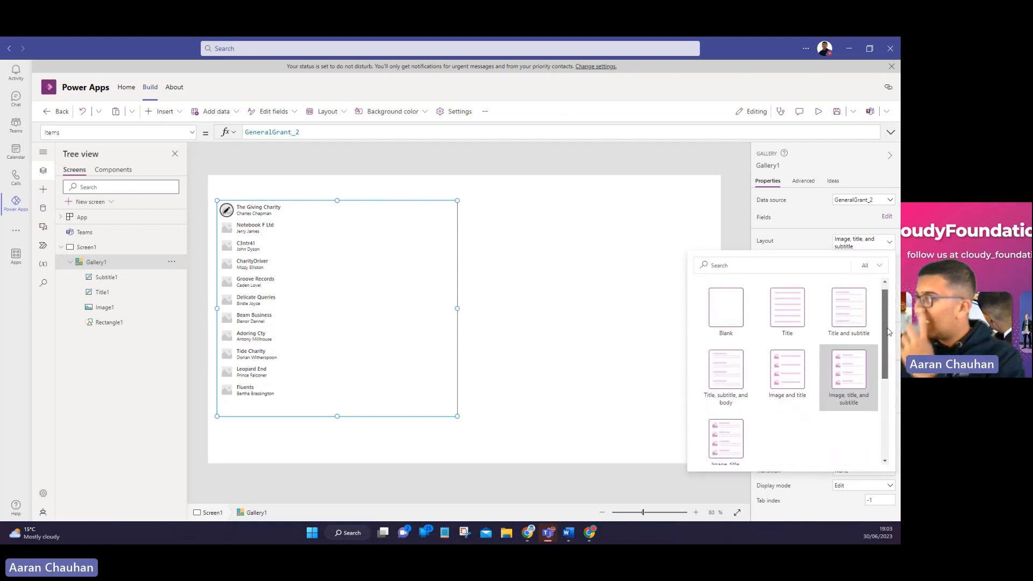
pyautogui.click(862, 321)
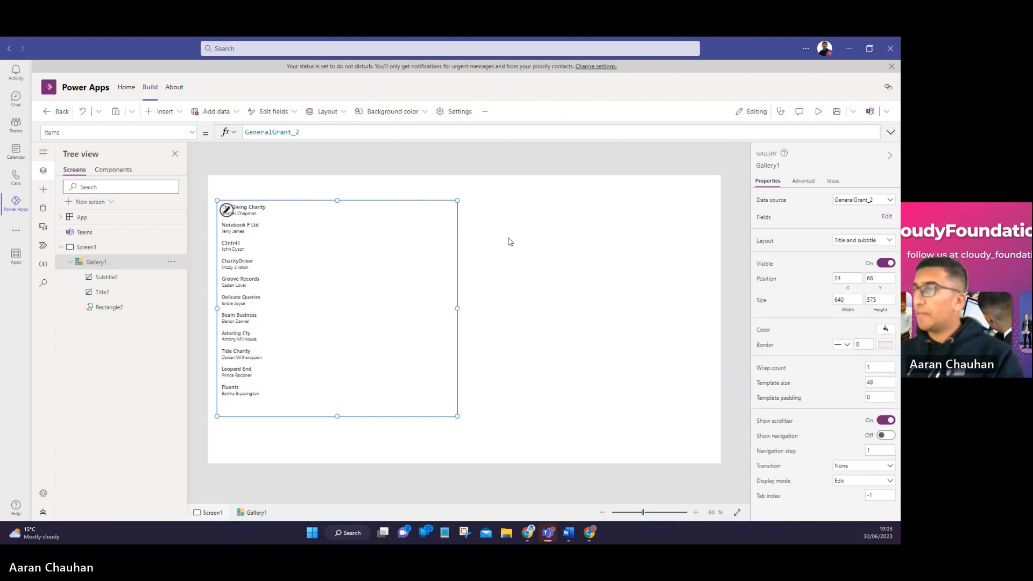
pyautogui.click(527, 239)
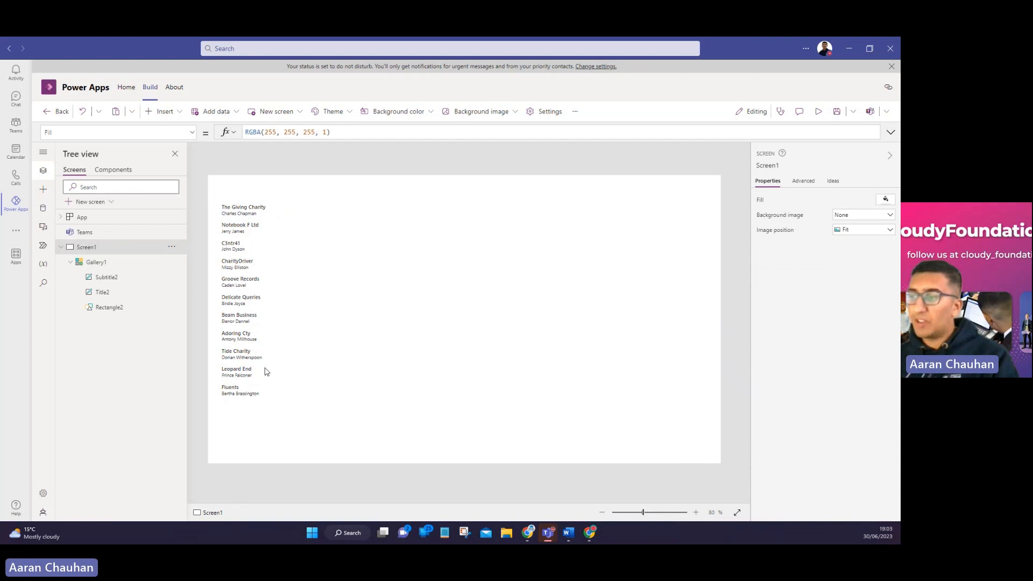
# Step: Inspect the gallery title's formula and change the subtitle's text formula to ThisItem.Position
pyautogui.click(270, 210)
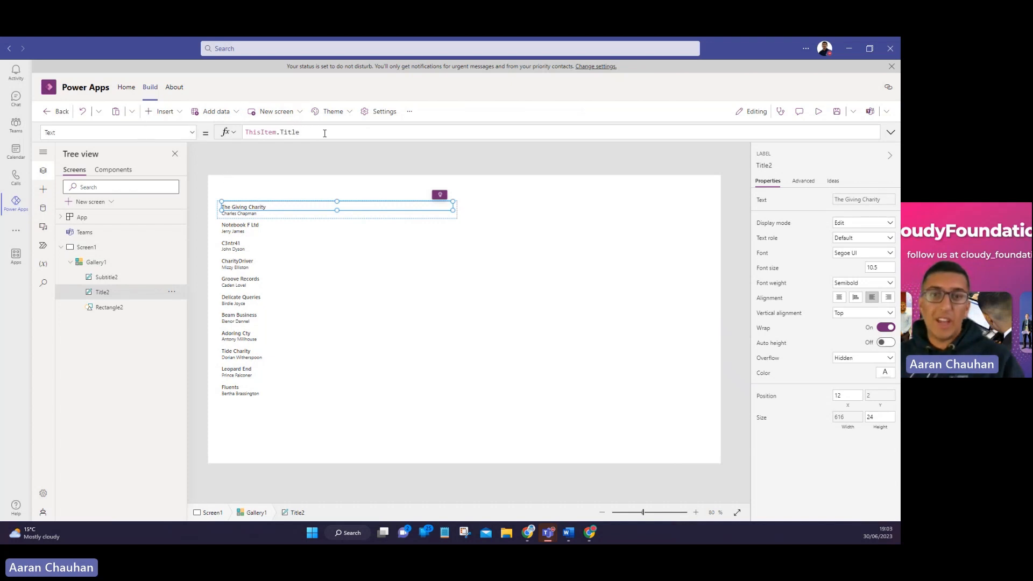
pyautogui.click(249, 213)
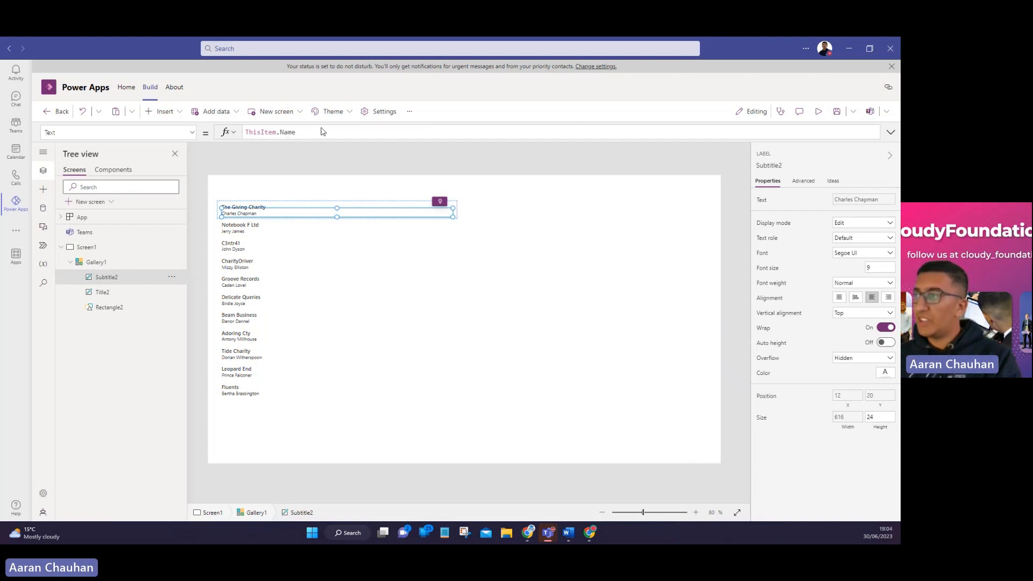
pyautogui.click(276, 134)
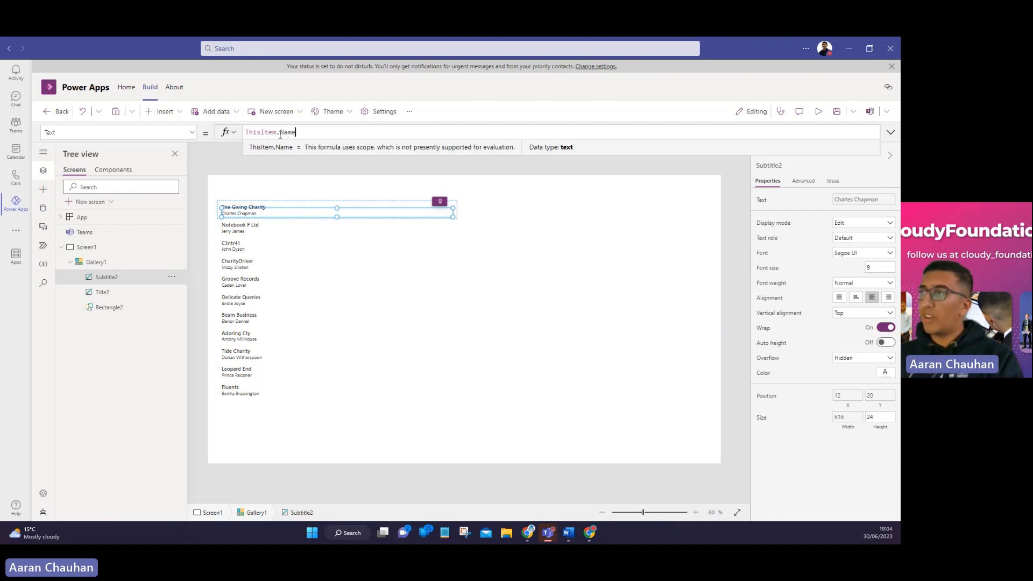
pyautogui.press('BackSpace')
pyautogui.press('BackSpace')
pyautogui.press('BackSpace')
pyautogui.press('BackSpace')
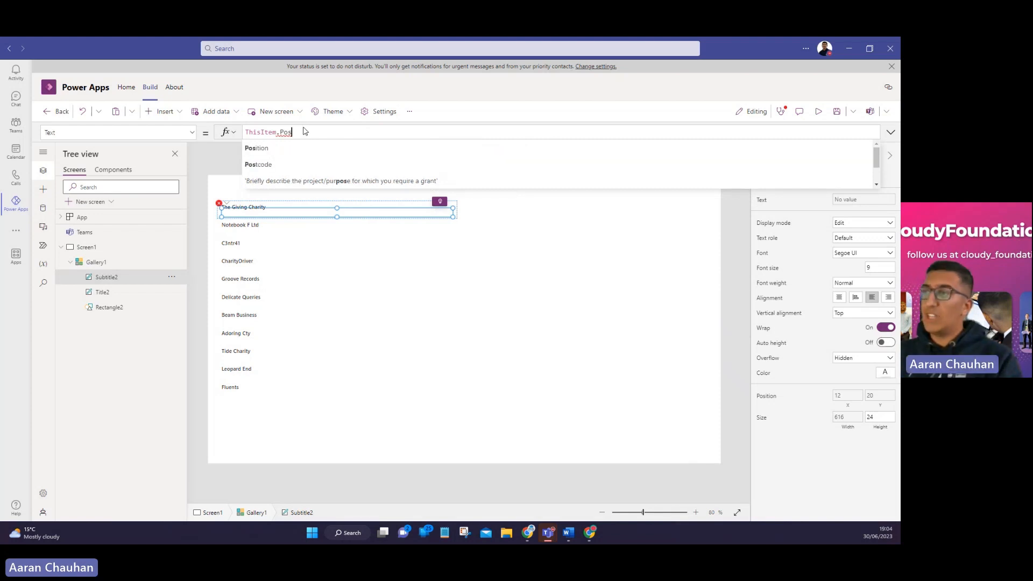
pyautogui.click(264, 149)
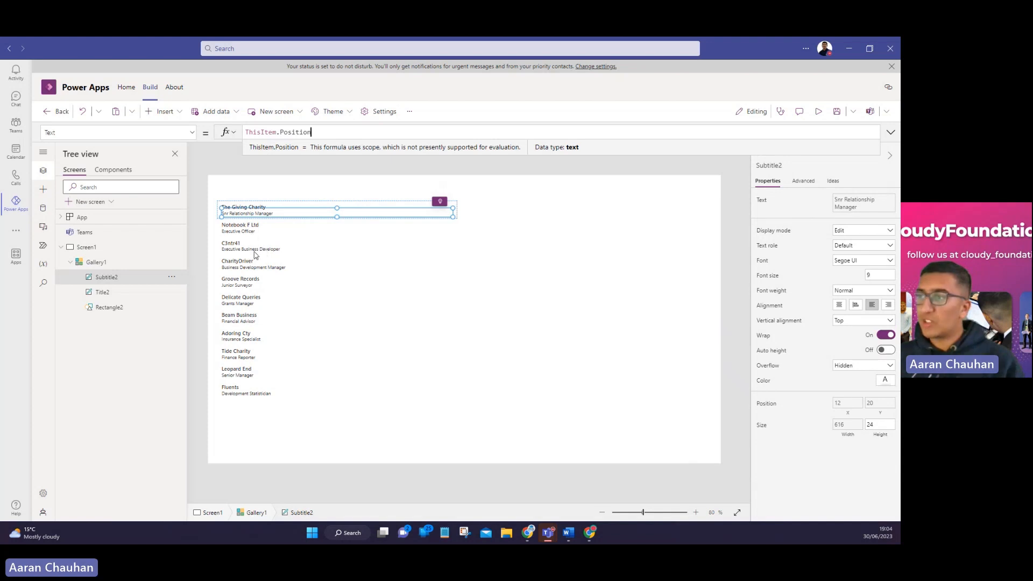
# Step: Check the columns of the GeneralGrant SharePoint list in the browser and return to the Power Apps editor in Teams
pyautogui.click(529, 534)
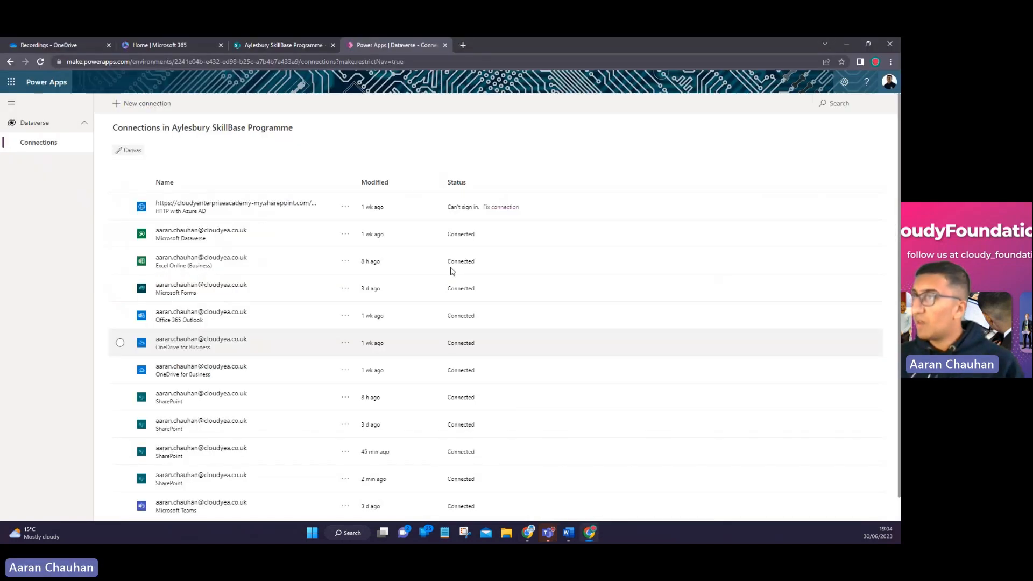
pyautogui.click(267, 45)
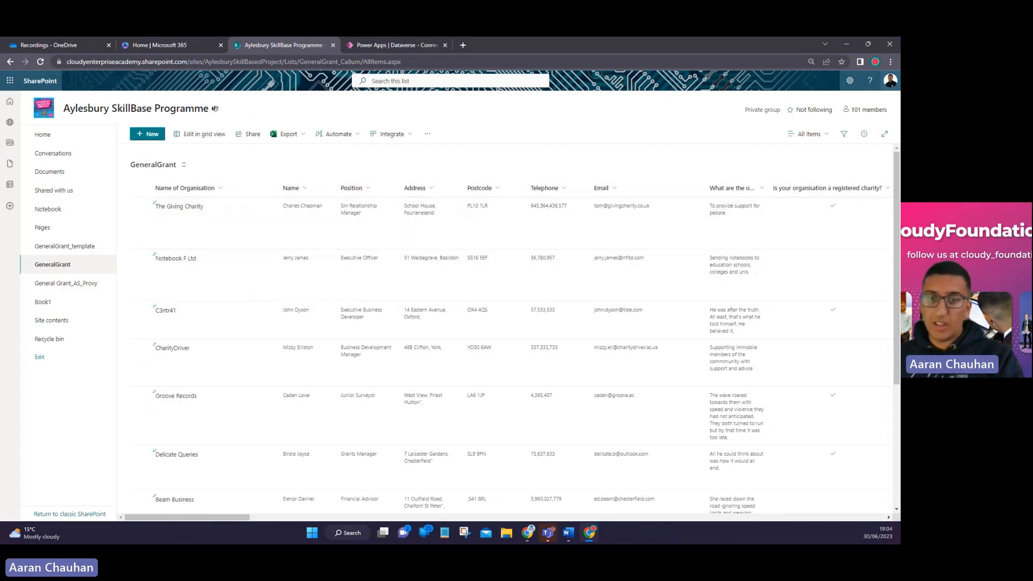
pyautogui.hotkey('alt', 'Tab')
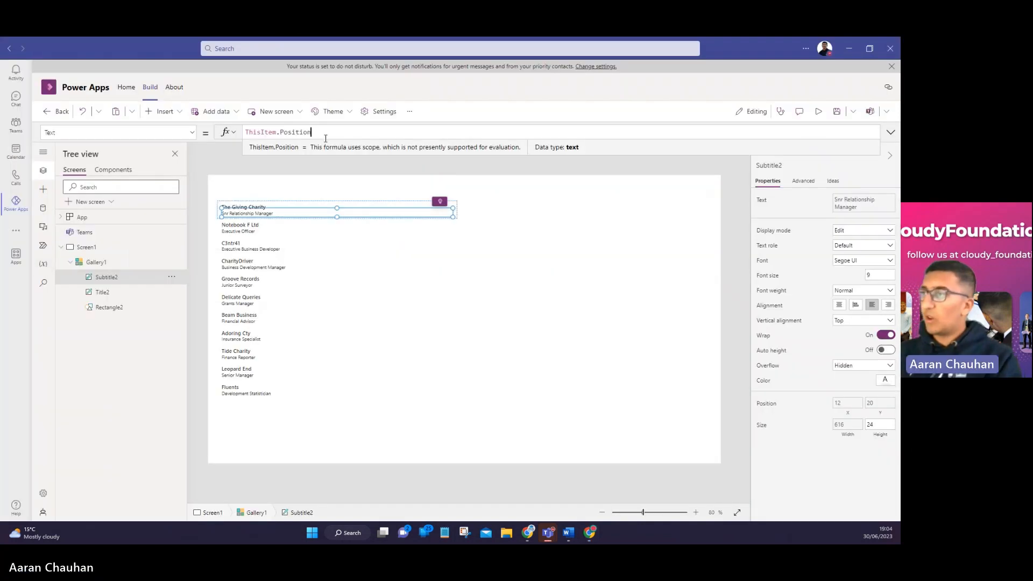
# Step: Restore the gallery subtitle's text formula to ThisItem.Name
pyautogui.press('BackSpace')
pyautogui.press('BackSpace')
pyautogui.press('BackSpace')
pyautogui.press('BackSpace')
pyautogui.press('BackSpace')
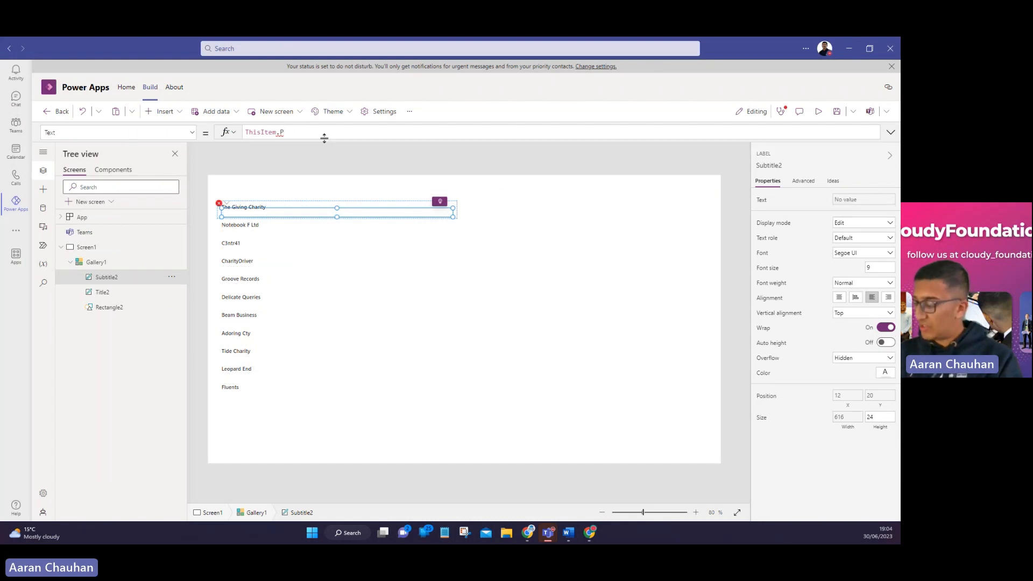
pyautogui.write('Name')
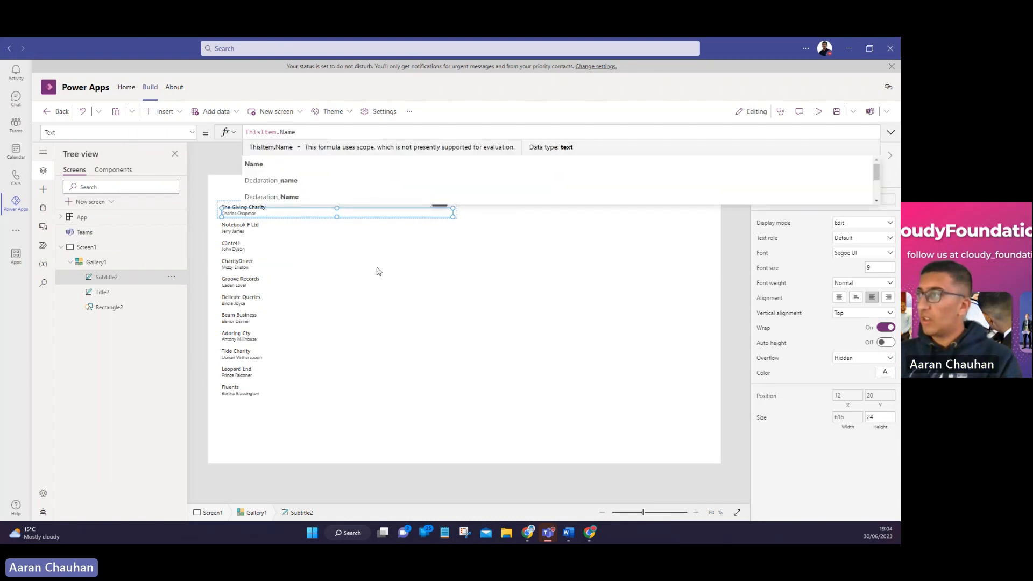
pyautogui.click(431, 283)
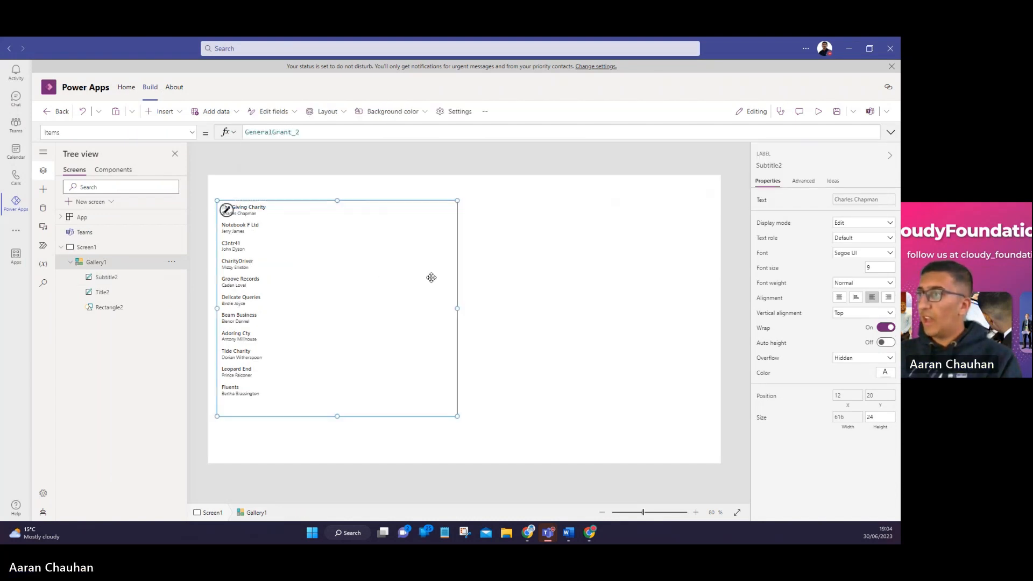
# Step: Set the gallery title's font size to 20 and enlarge the gallery's item template to a size of about 76
pyautogui.click(393, 207)
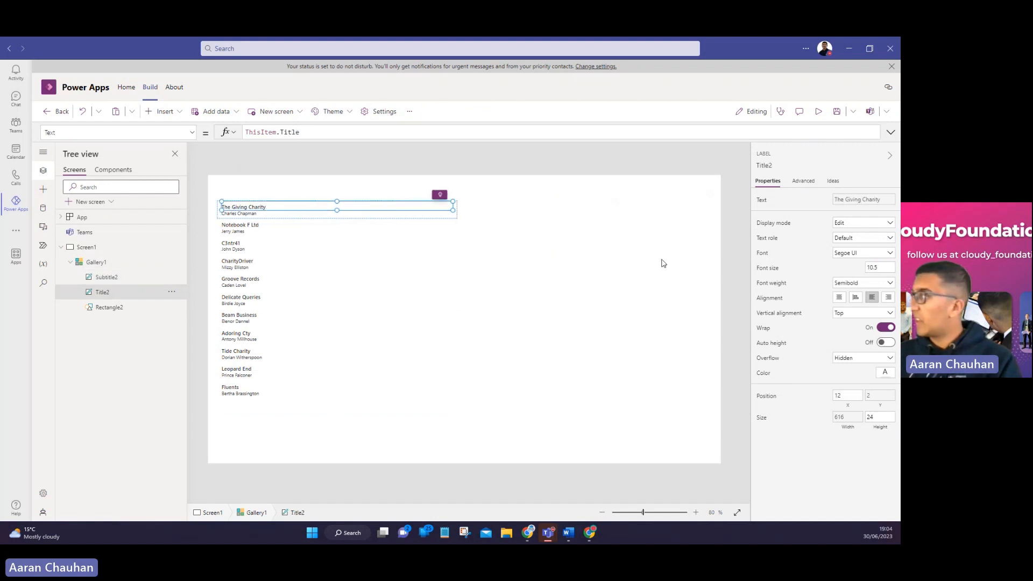
pyautogui.click(871, 266)
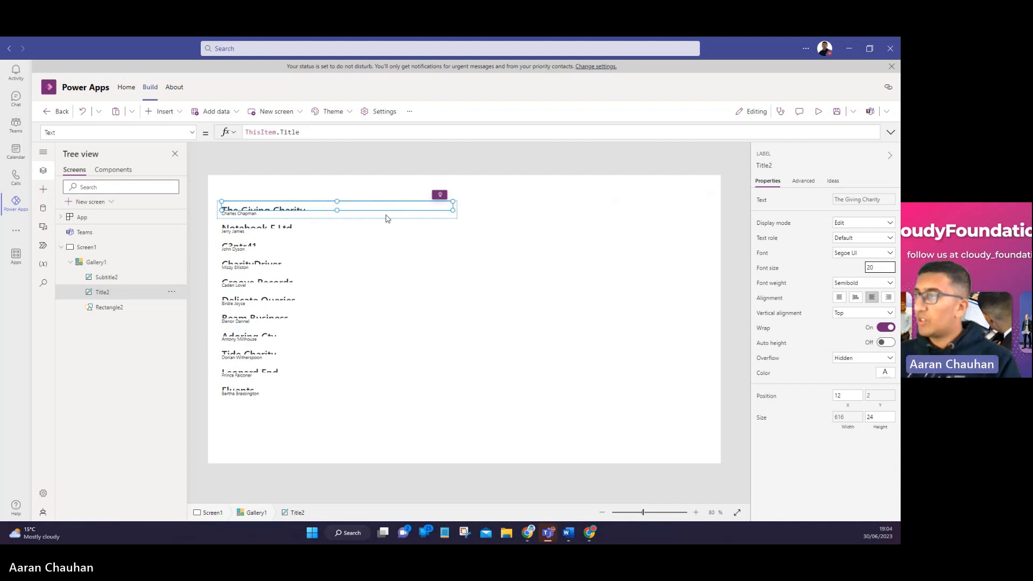
pyautogui.click(303, 222)
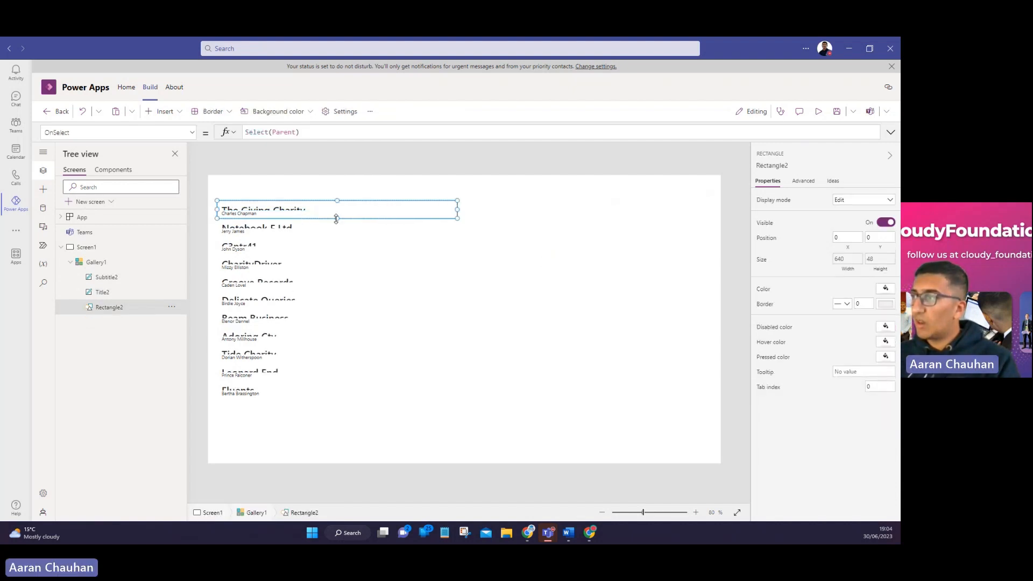
pyautogui.moveTo(336, 218); pyautogui.dragTo(336, 212)
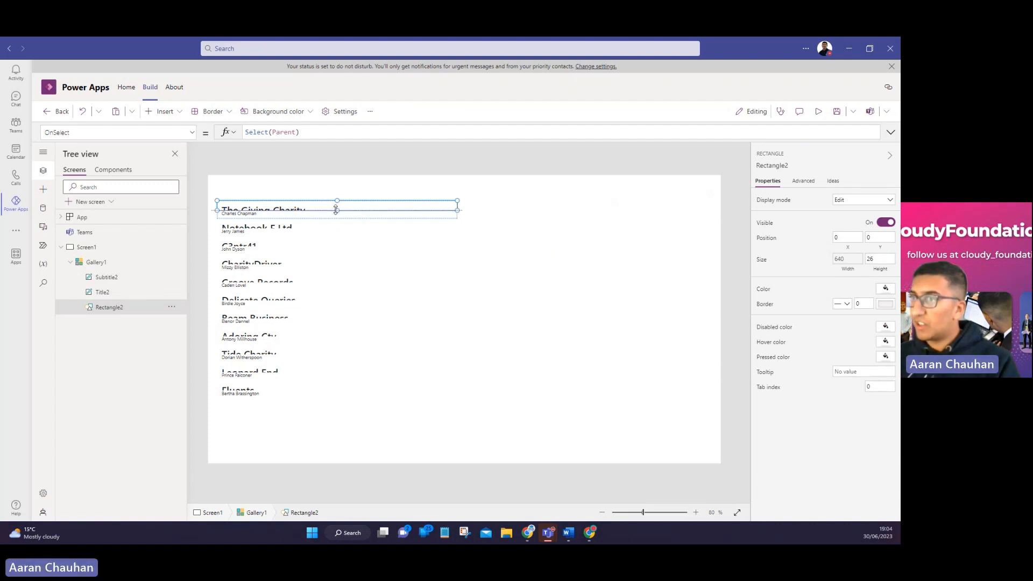
pyautogui.click(331, 218)
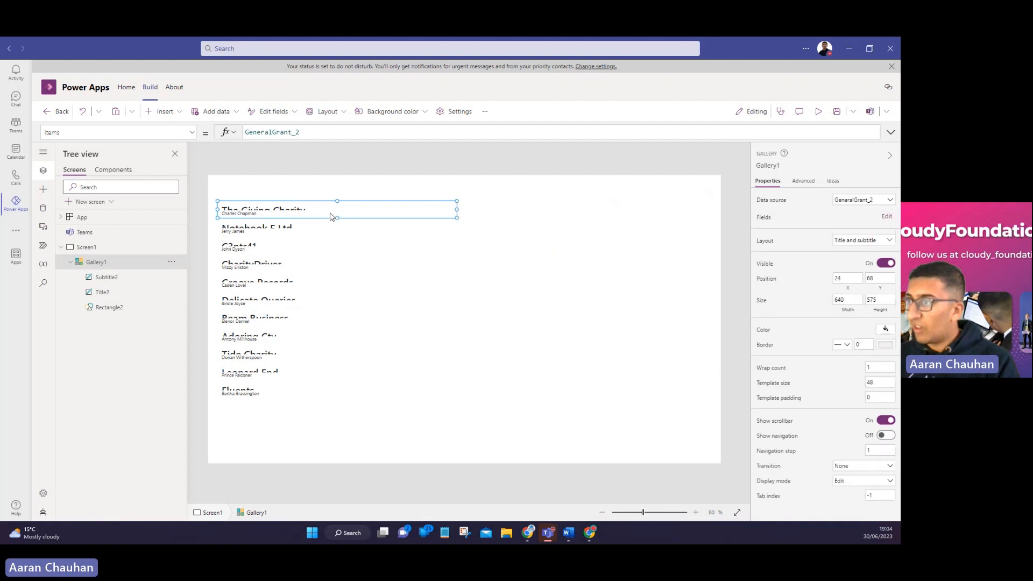
pyautogui.moveTo(336, 221); pyautogui.dragTo(294, 217)
# Step: Set the gallery subtitle's font size to 15 and enlarge the title label to a height of about 40
pyautogui.click(300, 214)
pyautogui.click(868, 267)
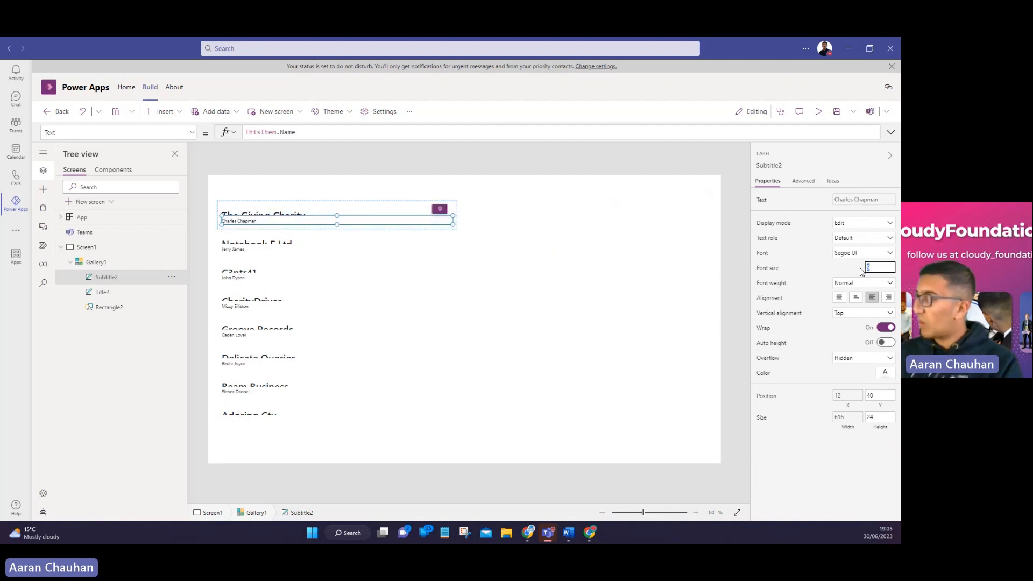
pyautogui.write('15')
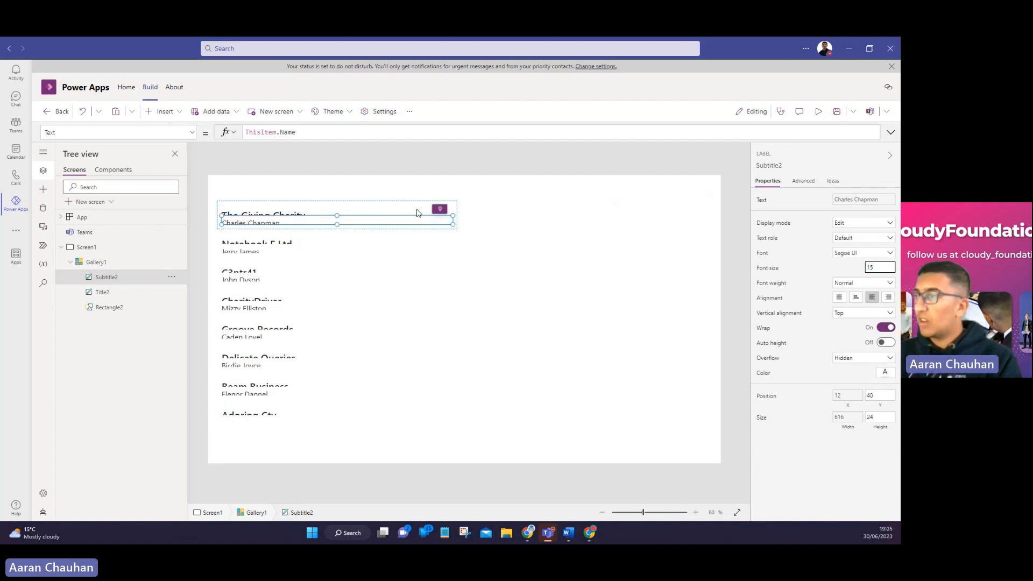
pyautogui.moveTo(337, 225)
pyautogui.mouseDown()
pyautogui.moveTo(307, 202)
pyautogui.moveTo(337, 216)
pyautogui.mouseUp()
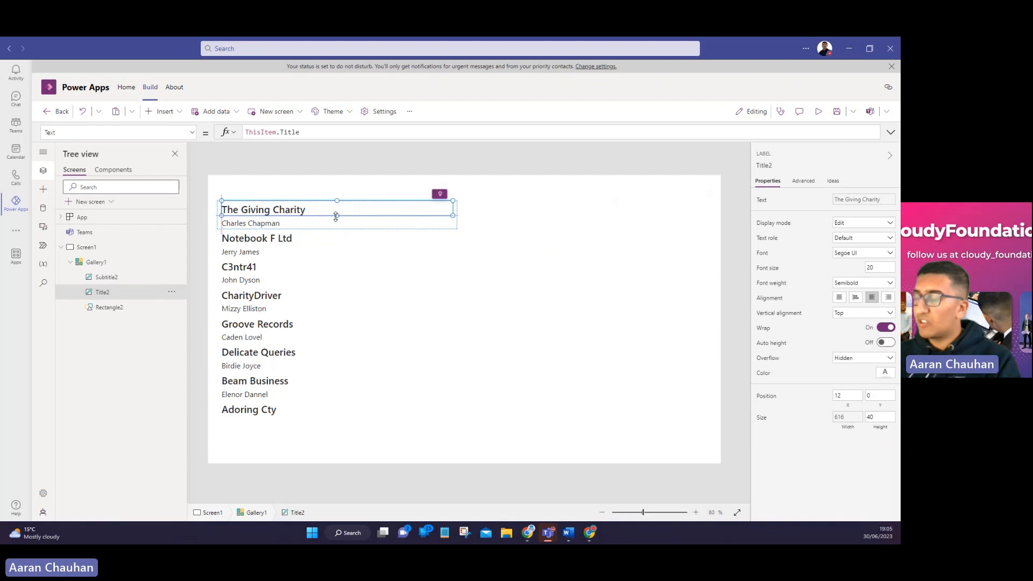
# Step: Preview the app, check how the gallery's records scroll and return to editing
pyautogui.click(352, 272)
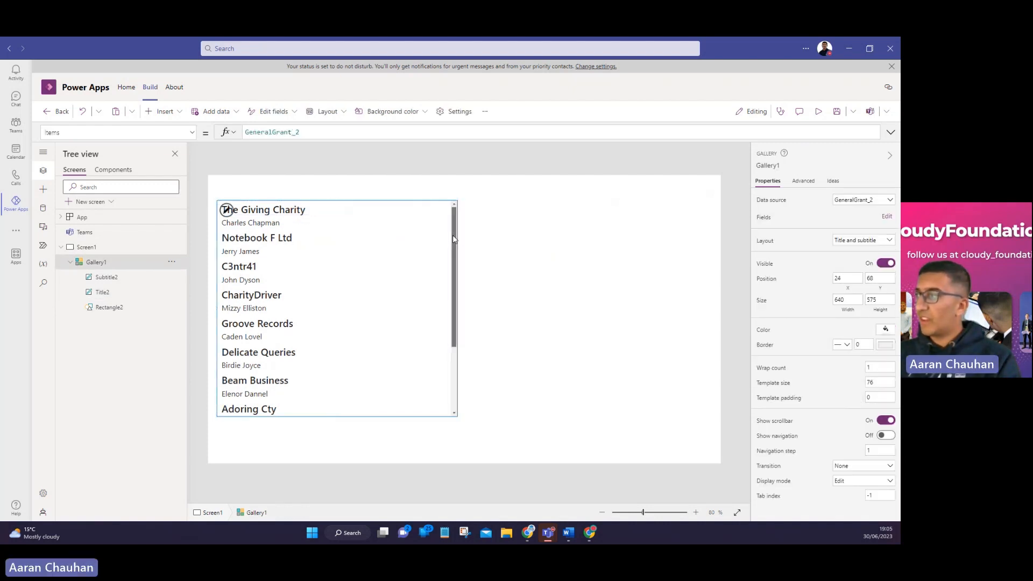
pyautogui.moveTo(453, 239); pyautogui.dragTo(417, 200)
pyautogui.click(576, 194)
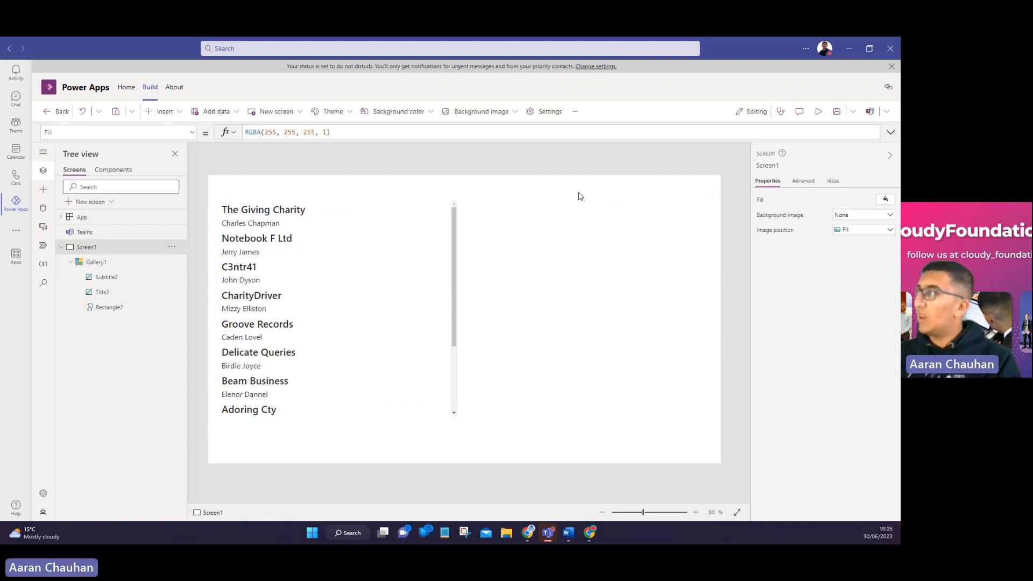
pyautogui.click(818, 112)
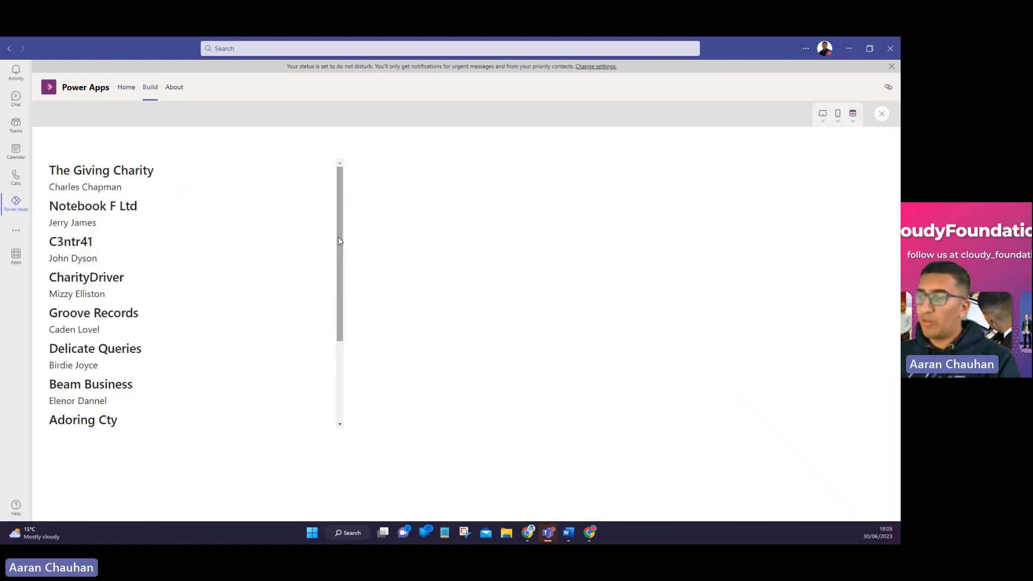
pyautogui.scroll(-3, 337, 243)
pyautogui.scroll(3, 338, 242)
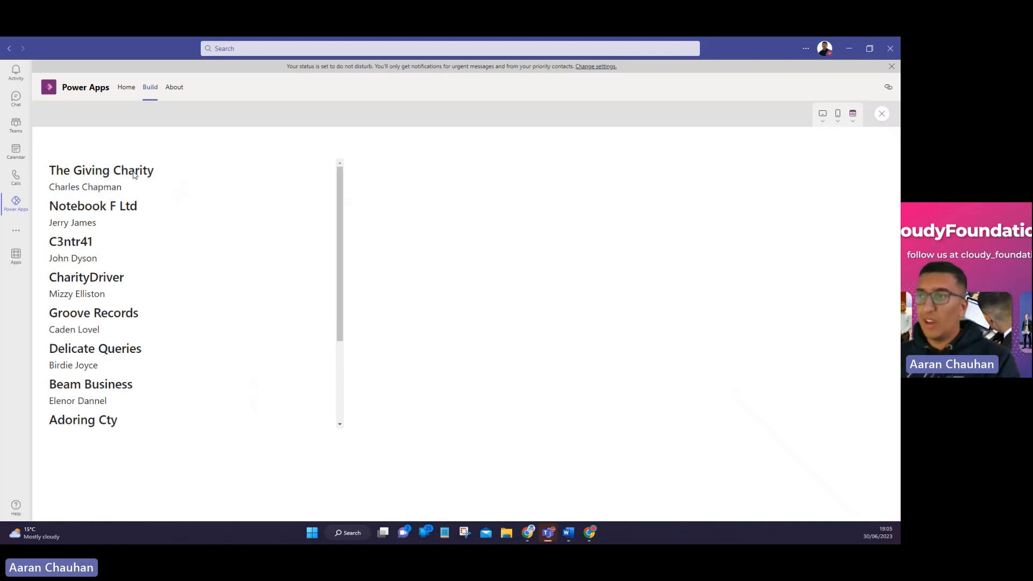
pyautogui.click(882, 114)
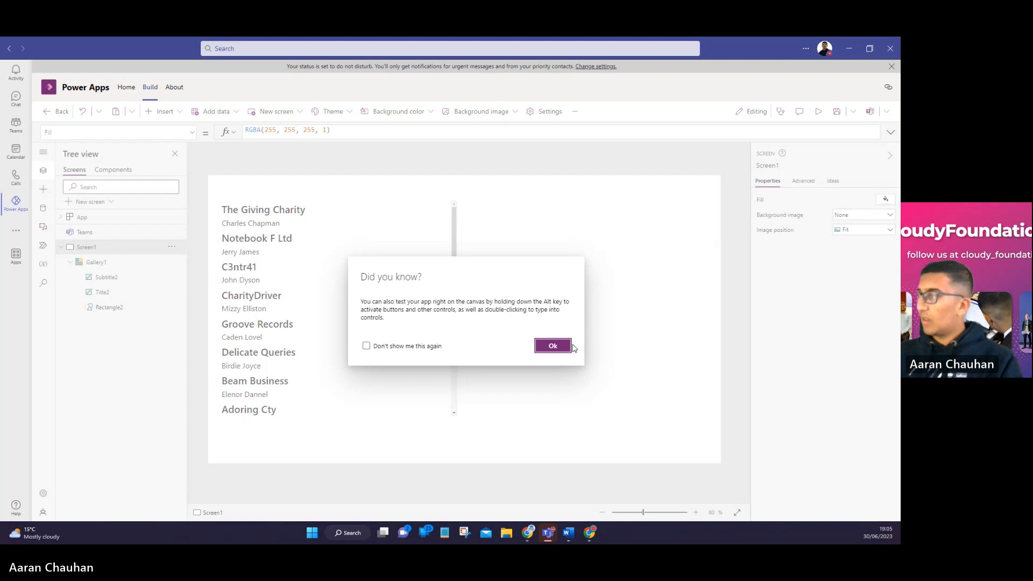
pyautogui.click(553, 346)
# Step: Move the gallery to the lower-left corner of the app screen and extend its upper edge to a height of about 648
pyautogui.click(454, 300)
pyautogui.moveTo(454, 301); pyautogui.dragTo(451, 370)
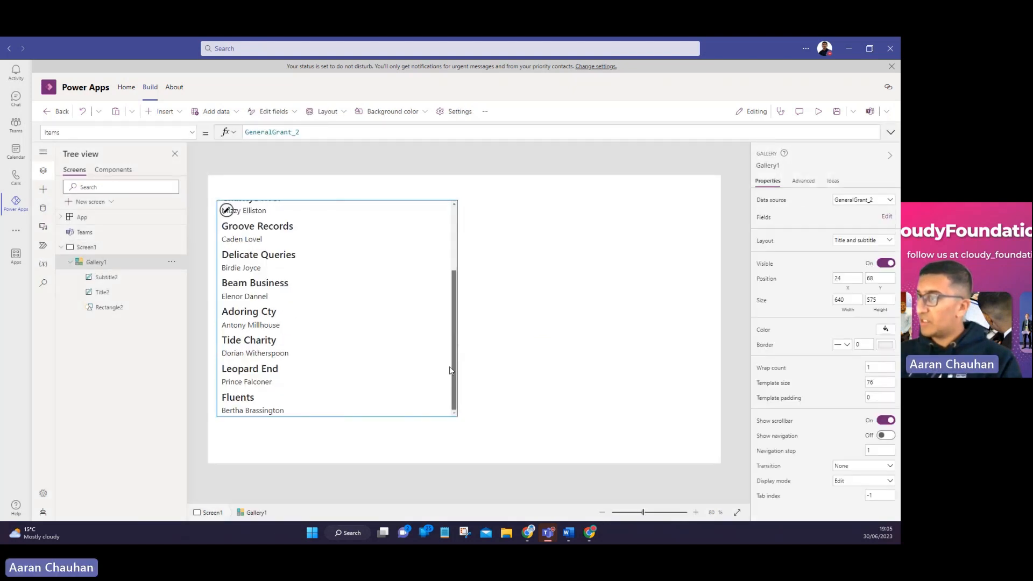
pyautogui.moveTo(434, 415); pyautogui.dragTo(424, 467)
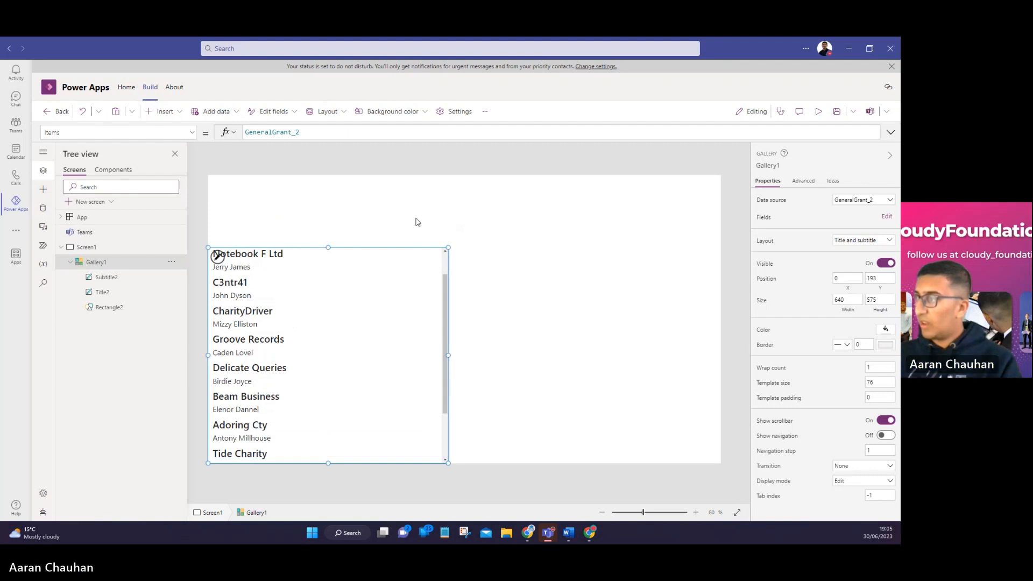
pyautogui.moveTo(328, 247); pyautogui.dragTo(322, 220)
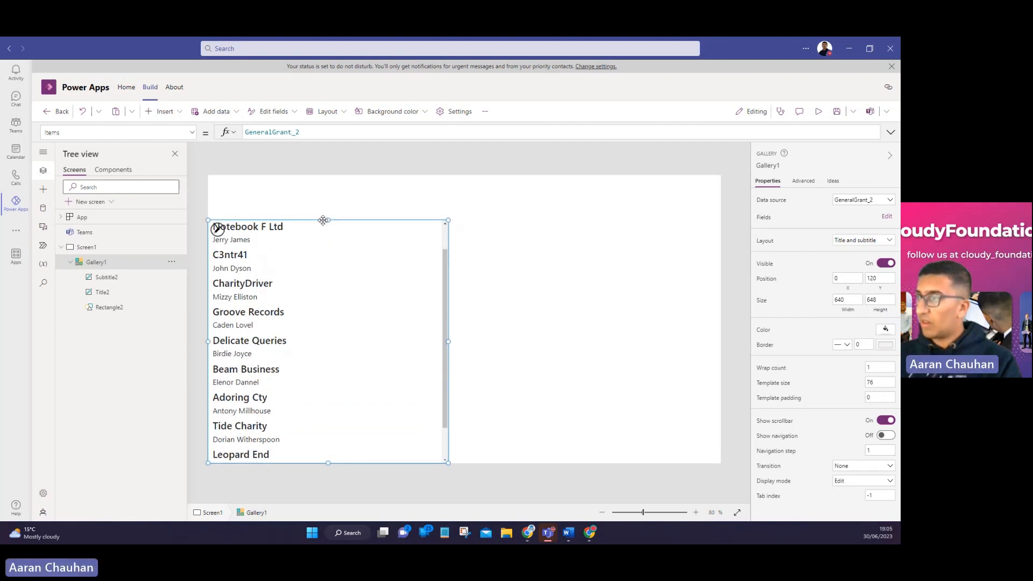
# Step: Give the gallery a light grey background color
pyautogui.click(401, 113)
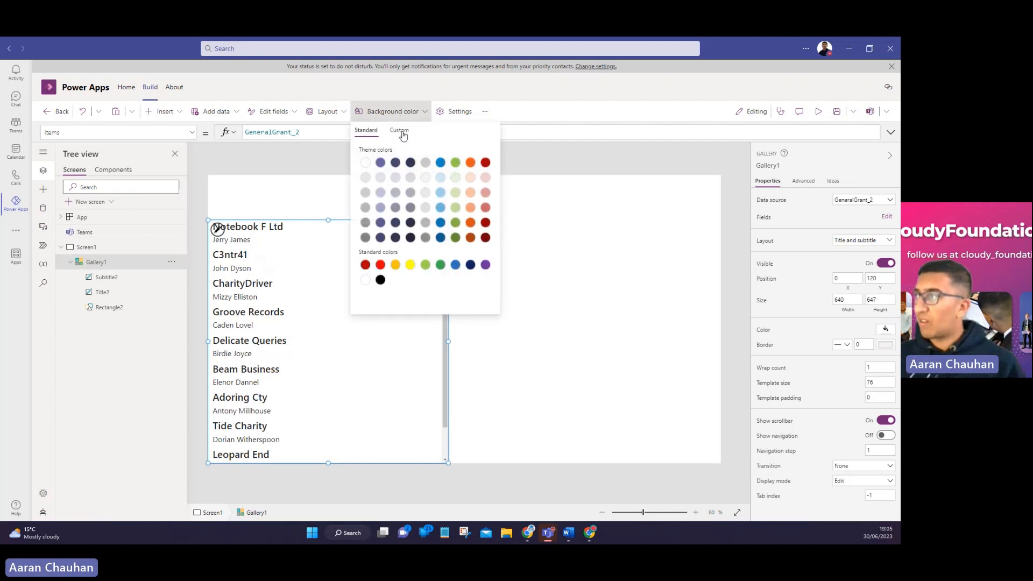
pyautogui.click(428, 184)
pyautogui.click(569, 220)
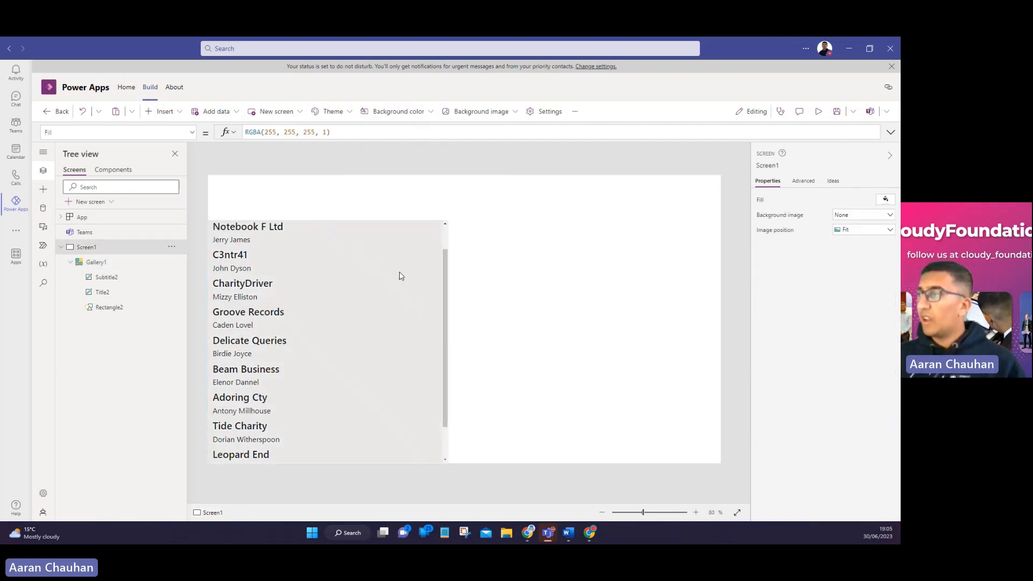
# Step: Indent the gallery's subtitle label to an X position of about 24
pyautogui.click(448, 262)
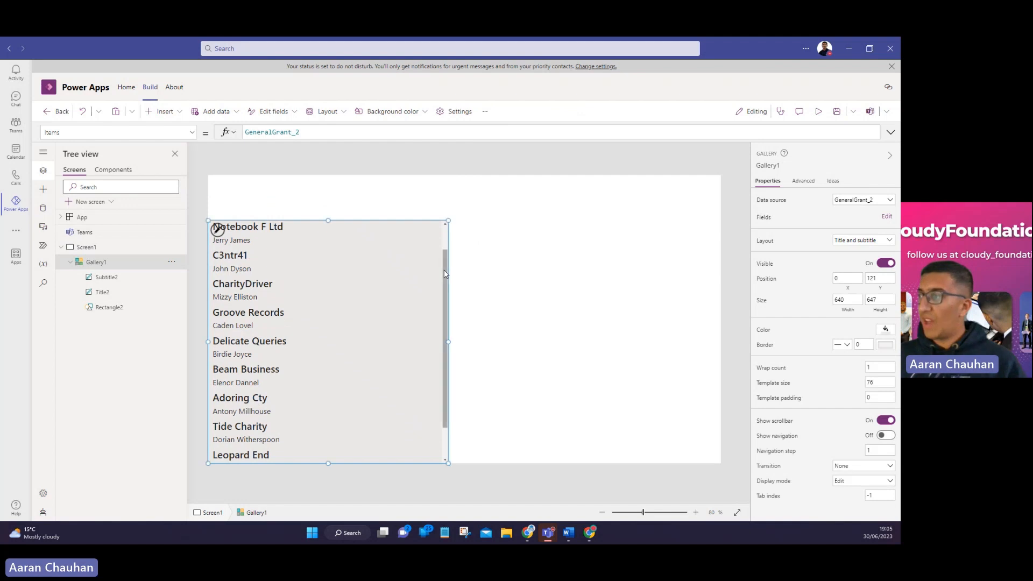
pyautogui.scroll(1, 446, 246)
pyautogui.click(339, 245)
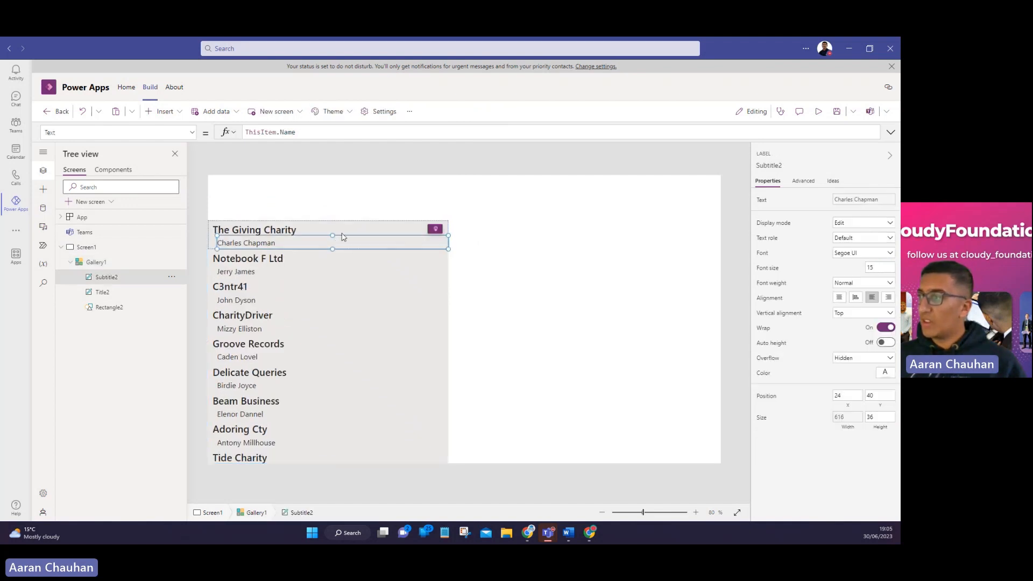
# Step: Give the gallery a border with a thickness of 5 in a dark blue-grey theme color
pyautogui.click(207, 244)
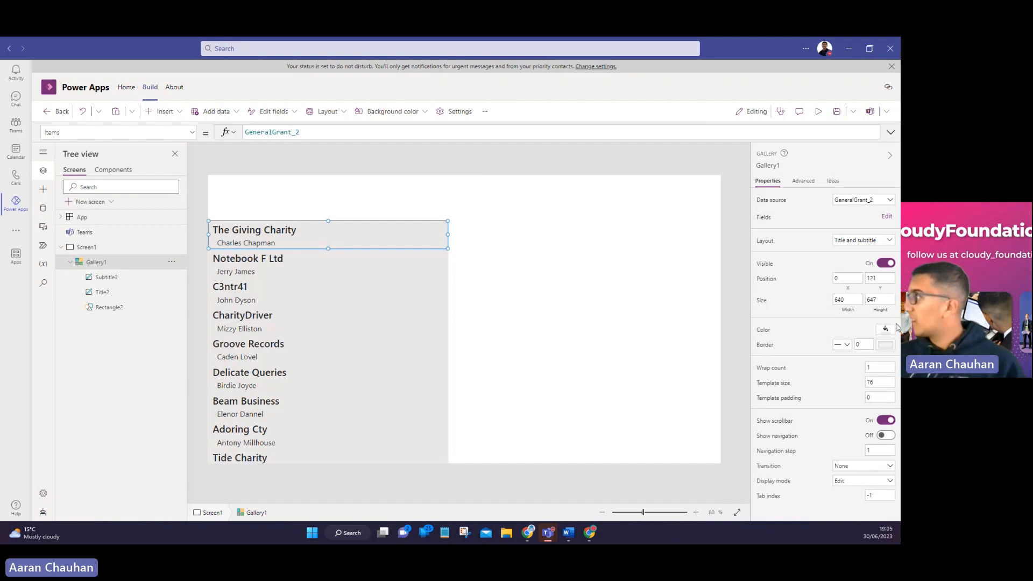
pyautogui.click(849, 348)
pyautogui.click(849, 349)
pyautogui.doubleClick(862, 345)
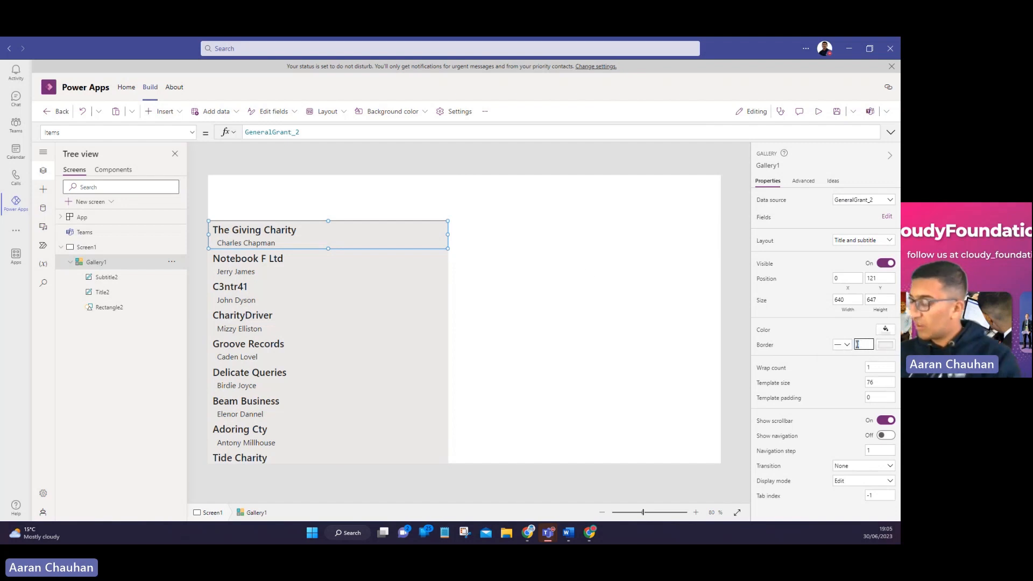
pyautogui.write('5')
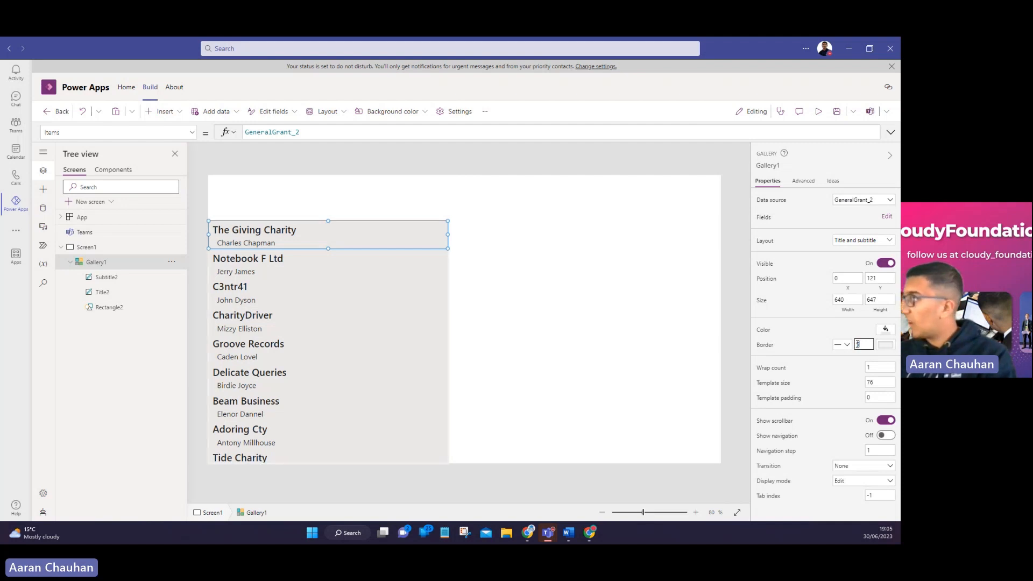
pyautogui.click(886, 345)
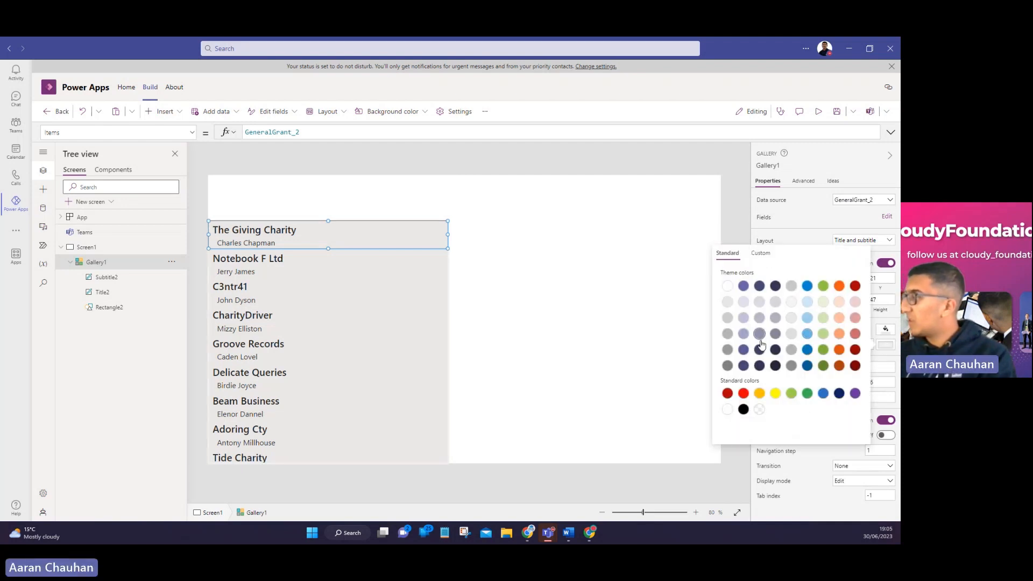
pyautogui.click(759, 366)
pyautogui.click(631, 370)
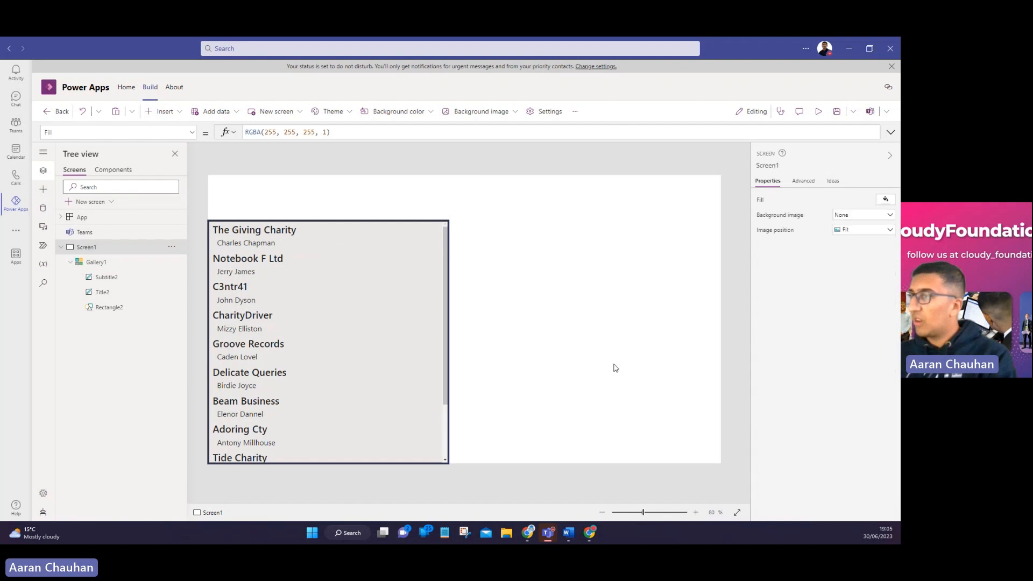
pyautogui.click(445, 249)
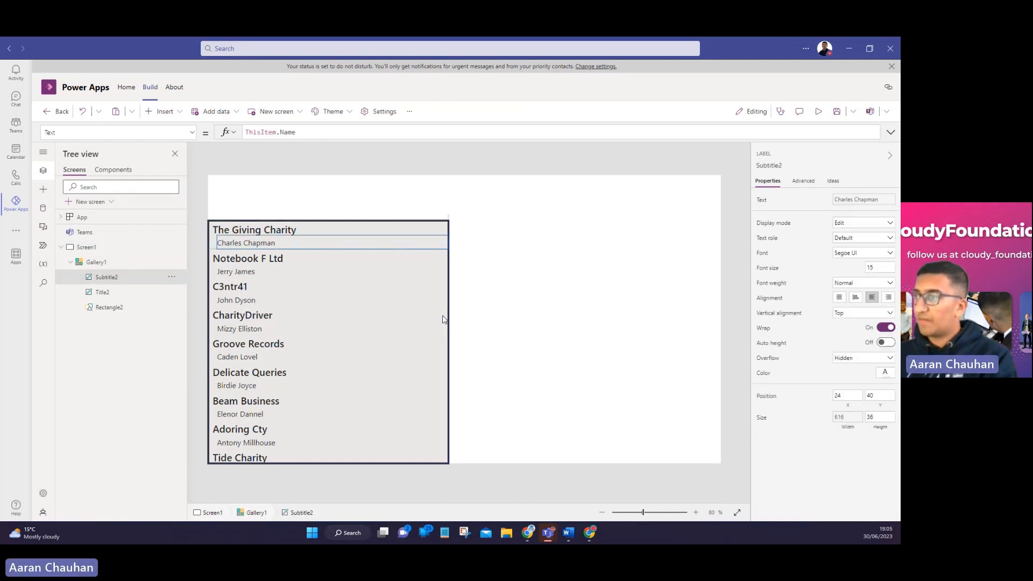
pyautogui.click(211, 248)
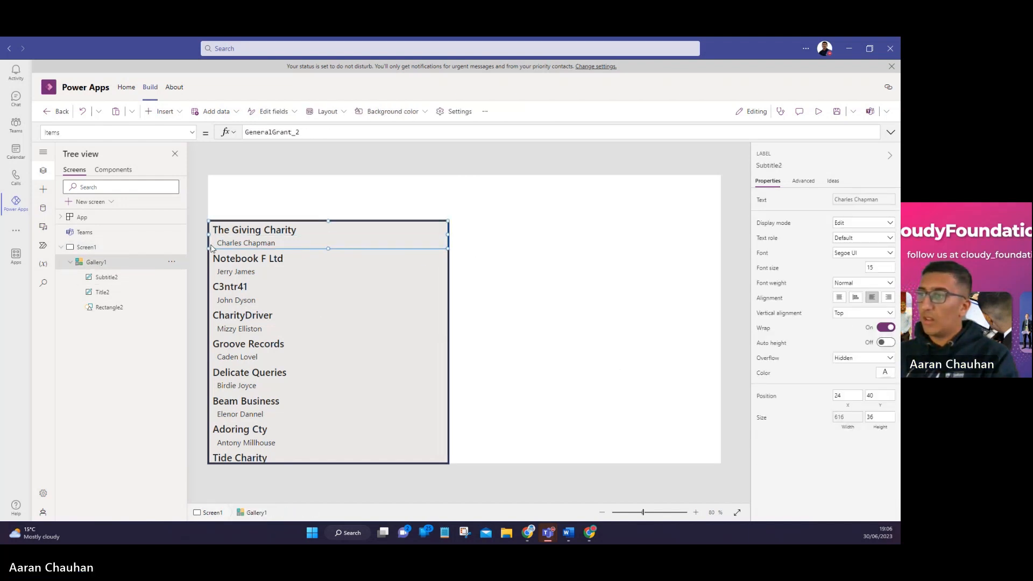
pyautogui.click(503, 230)
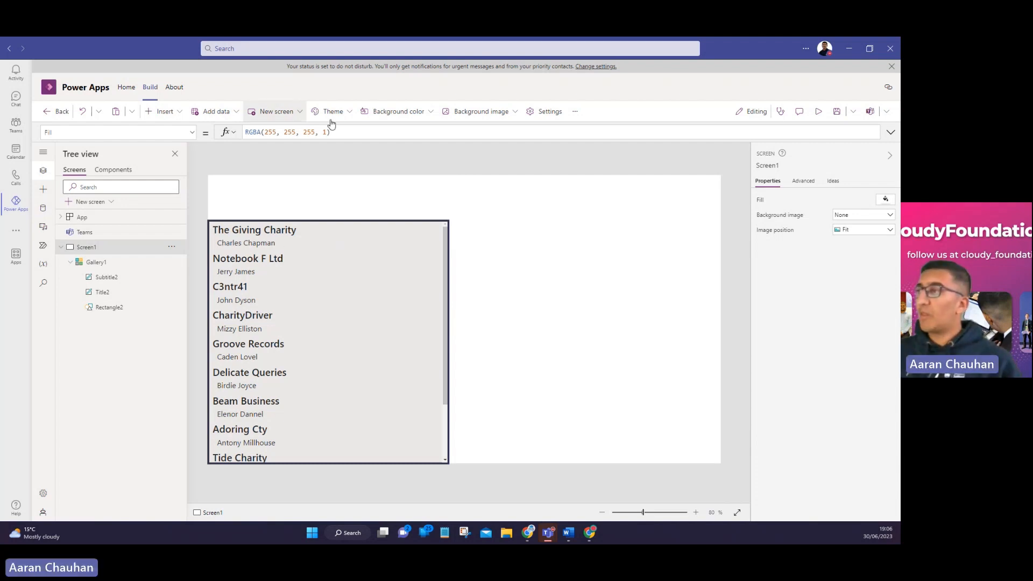
# Step: Find form controls by searching for "form" and insert a display form on Screen1
pyautogui.click(171, 113)
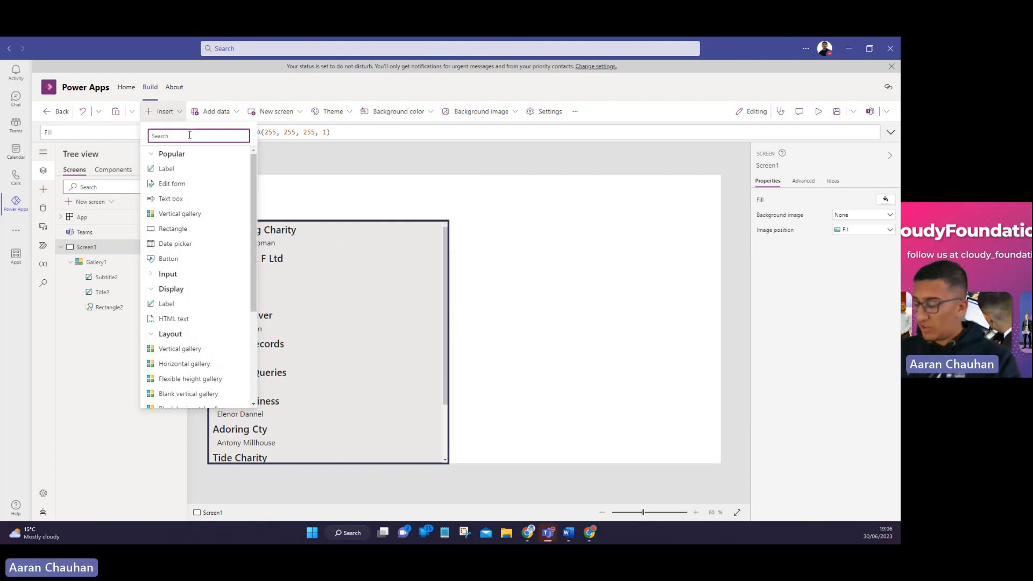
pyautogui.write('form')
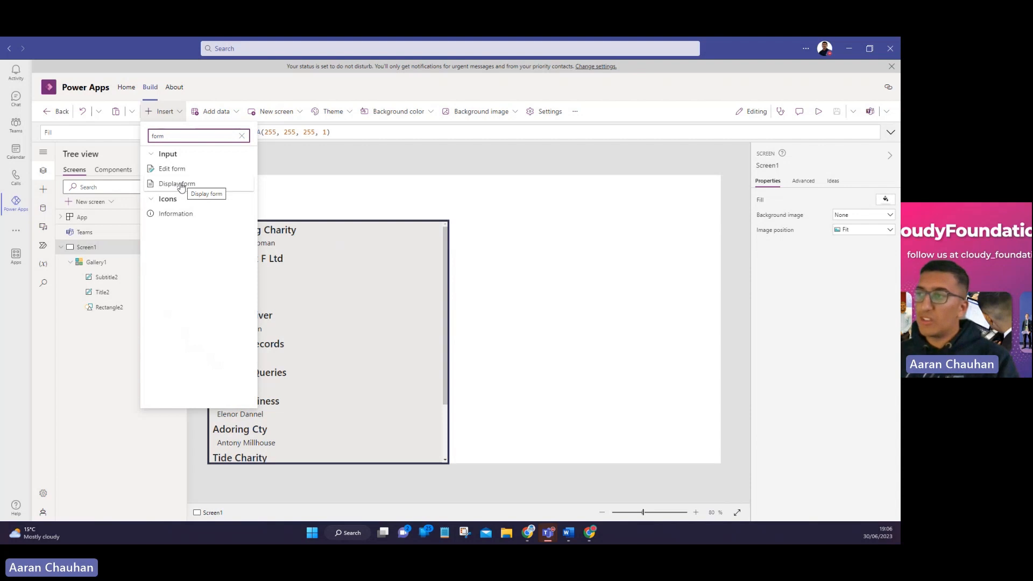
pyautogui.click(177, 184)
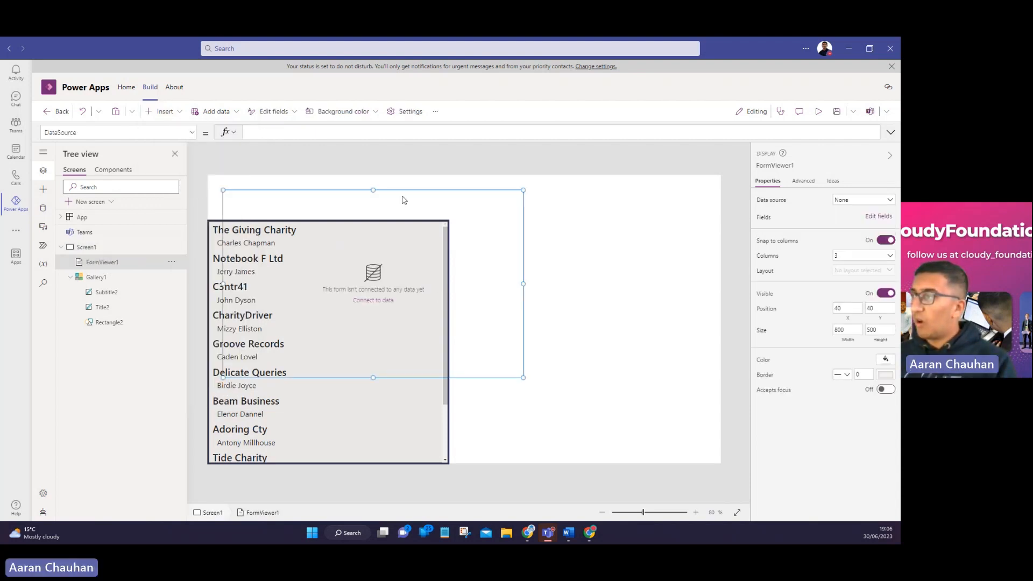
# Step: Place the display form beside the gallery and resize it to about 696 wide and 647 high
pyautogui.moveTo(395, 189); pyautogui.dragTo(618, 226)
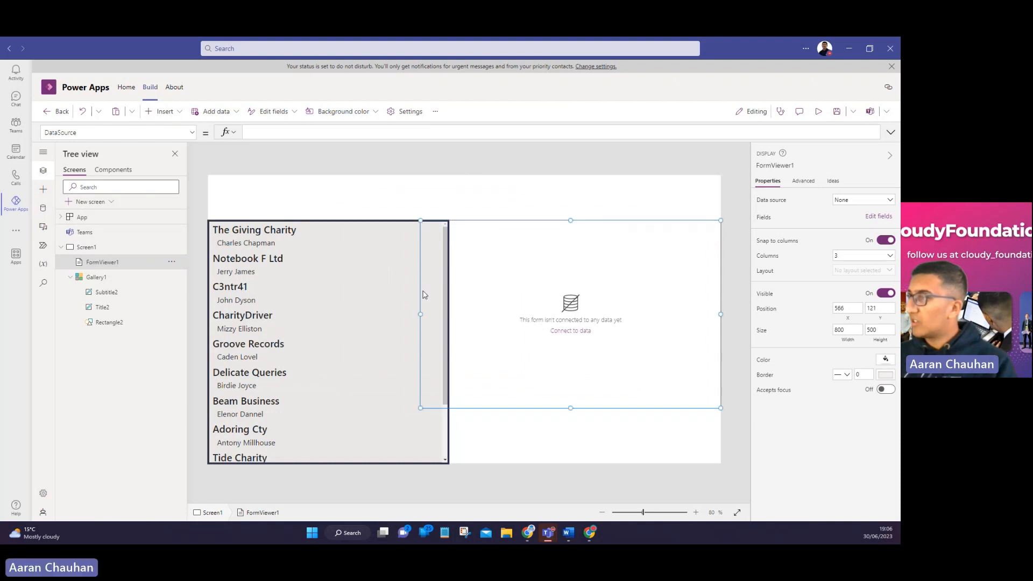
pyautogui.moveTo(421, 313); pyautogui.dragTo(459, 315)
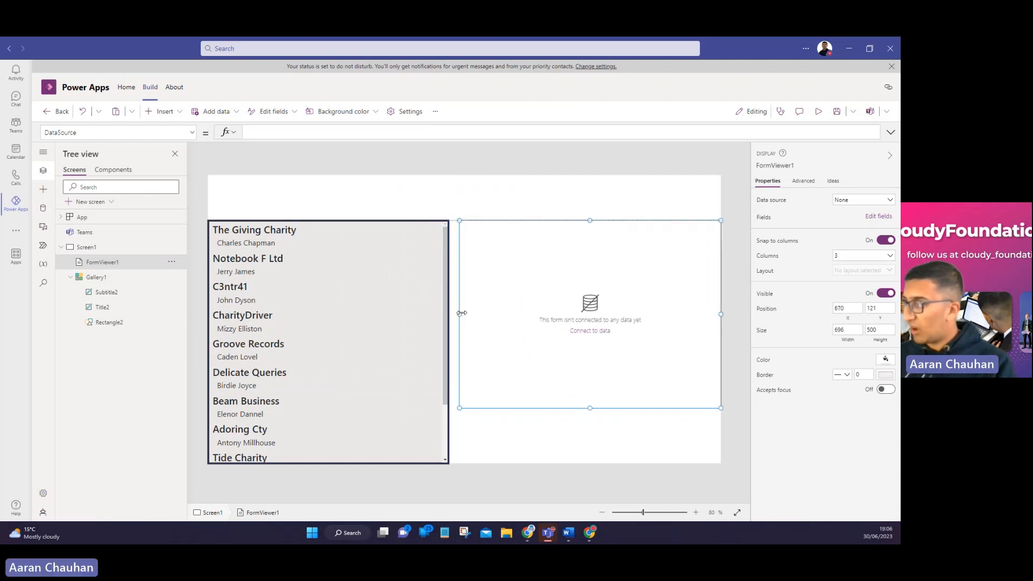
pyautogui.moveTo(590, 408); pyautogui.dragTo(586, 466)
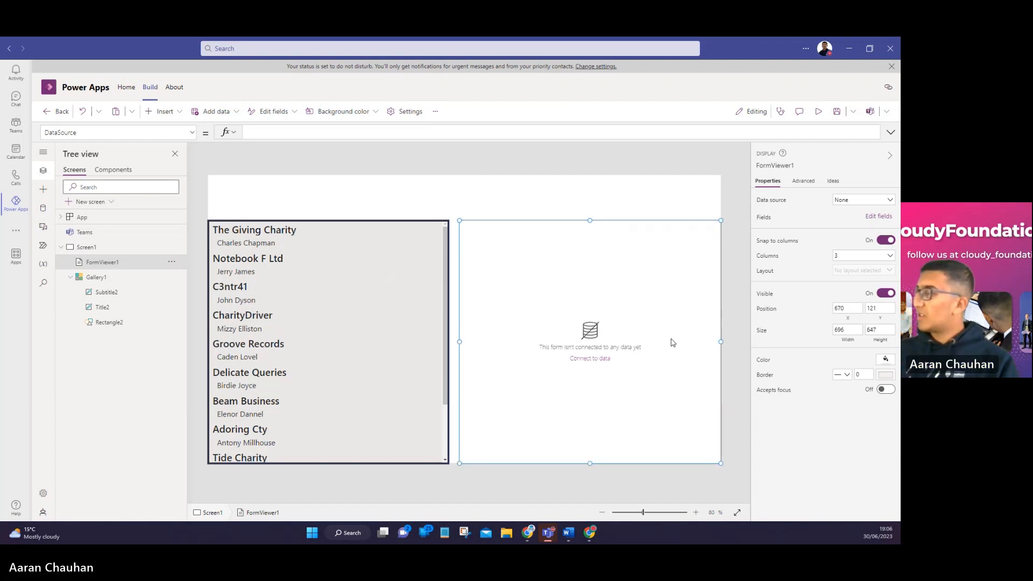
# Step: Browse the tables and connectors available as data sources for the unconnected display form
pyautogui.click(599, 362)
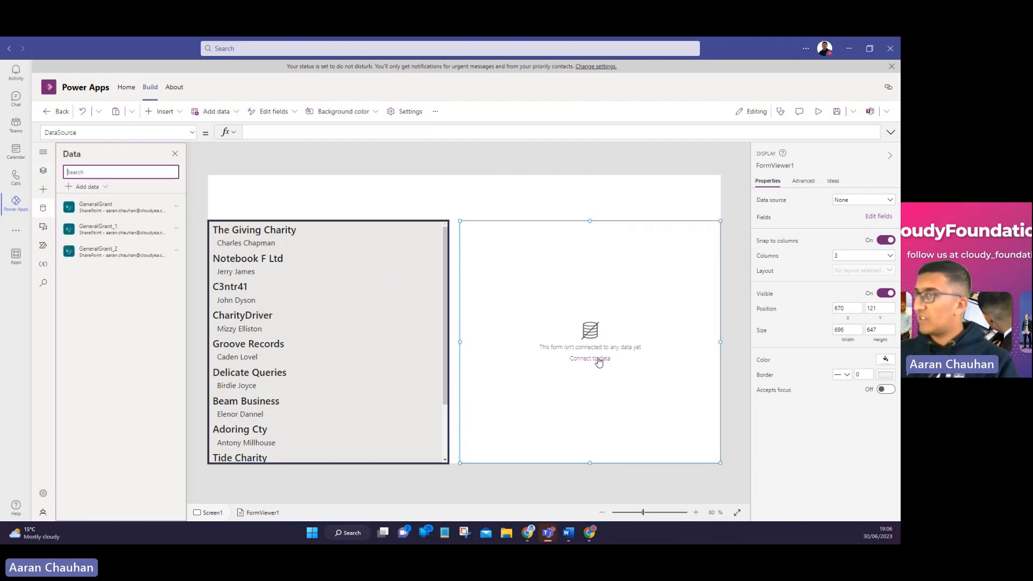
pyautogui.click(103, 188)
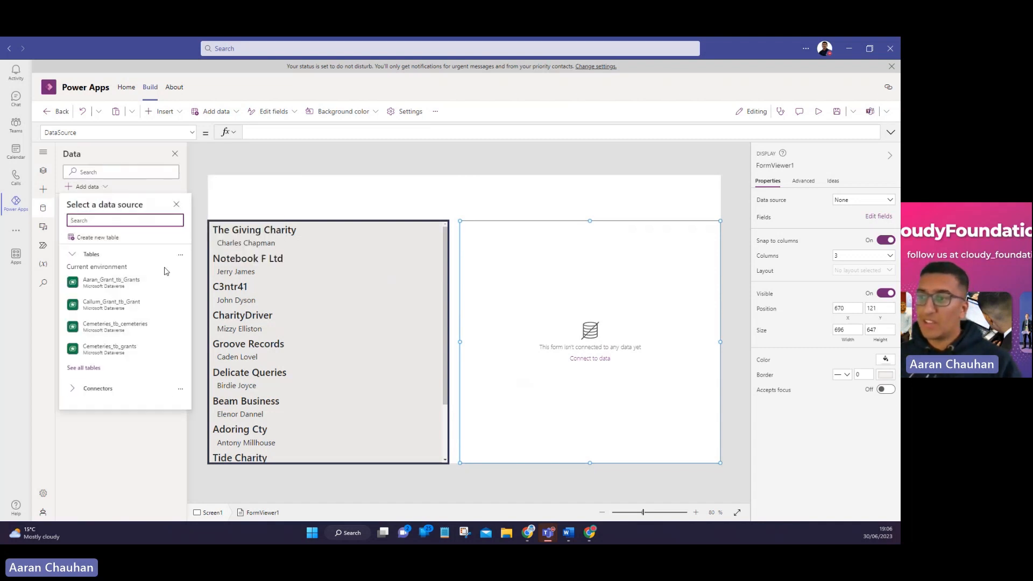
pyautogui.click(89, 393)
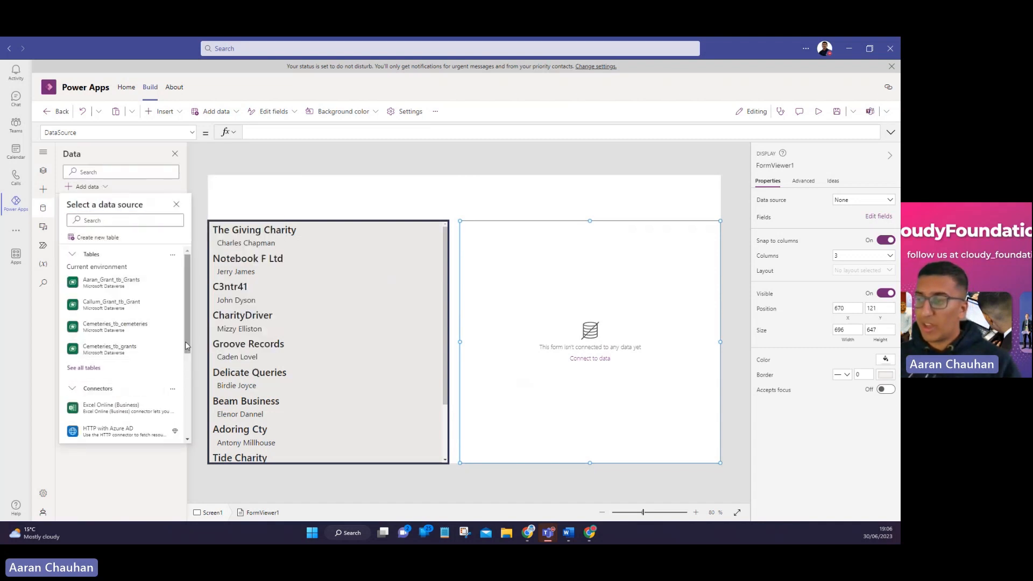
pyautogui.moveTo(188, 344); pyautogui.dragTo(192, 425)
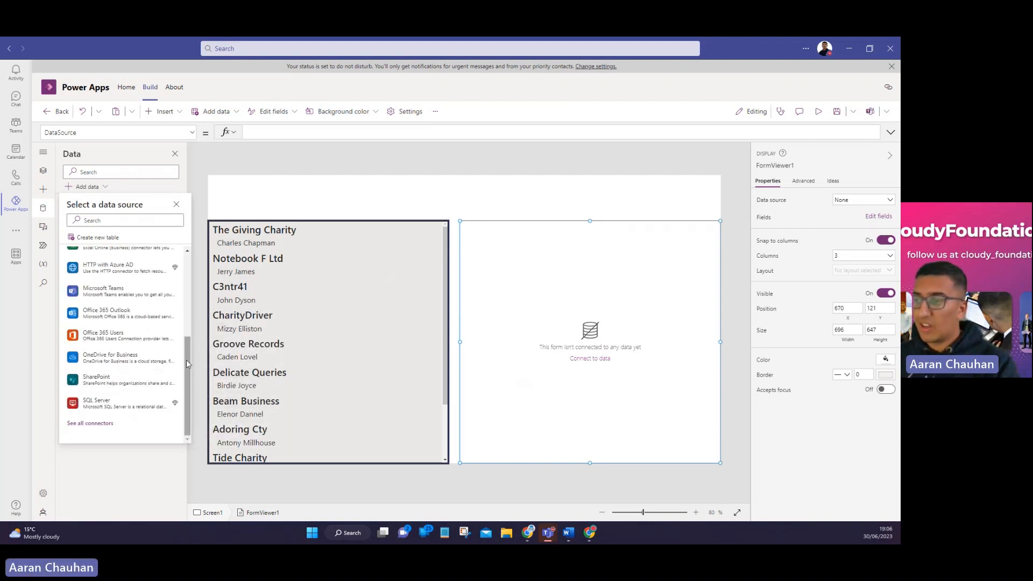
pyautogui.moveTo(187, 377); pyautogui.dragTo(190, 228)
pyautogui.click(176, 204)
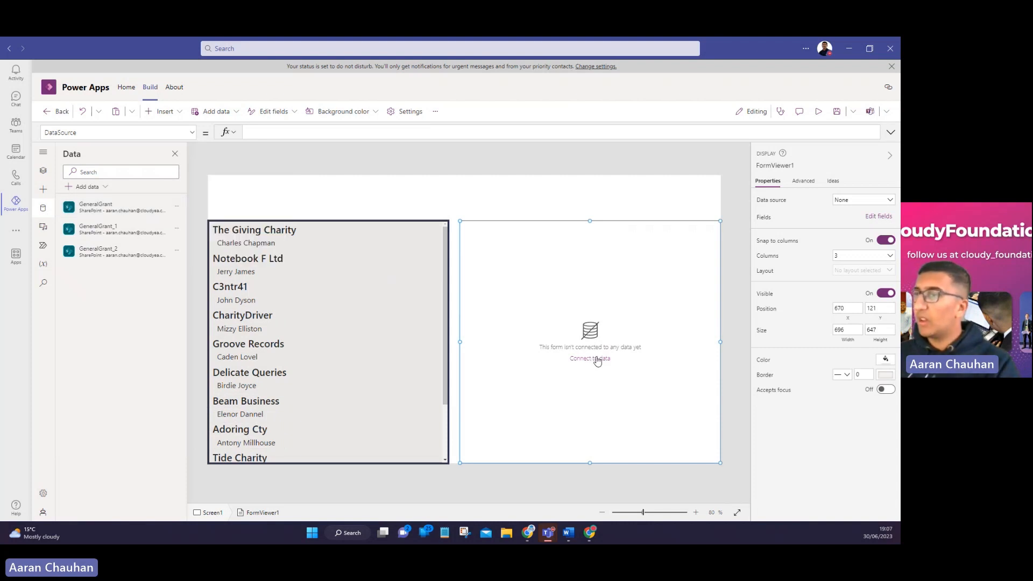
# Step: Connect the display form to the SharePoint GeneralGrant data source already in the app
pyautogui.moveTo(129, 206)
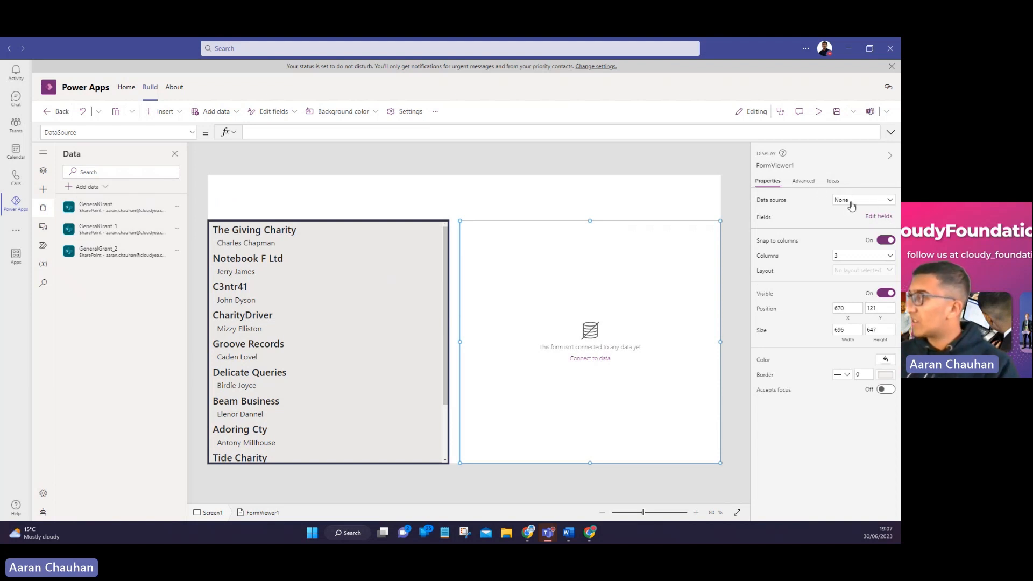
pyautogui.click(890, 155)
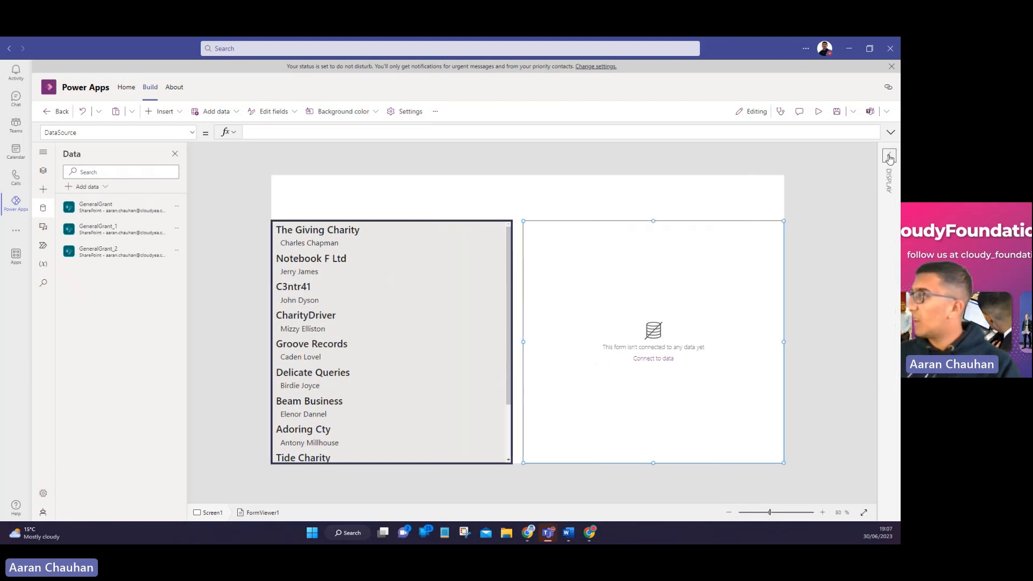
pyautogui.click(889, 158)
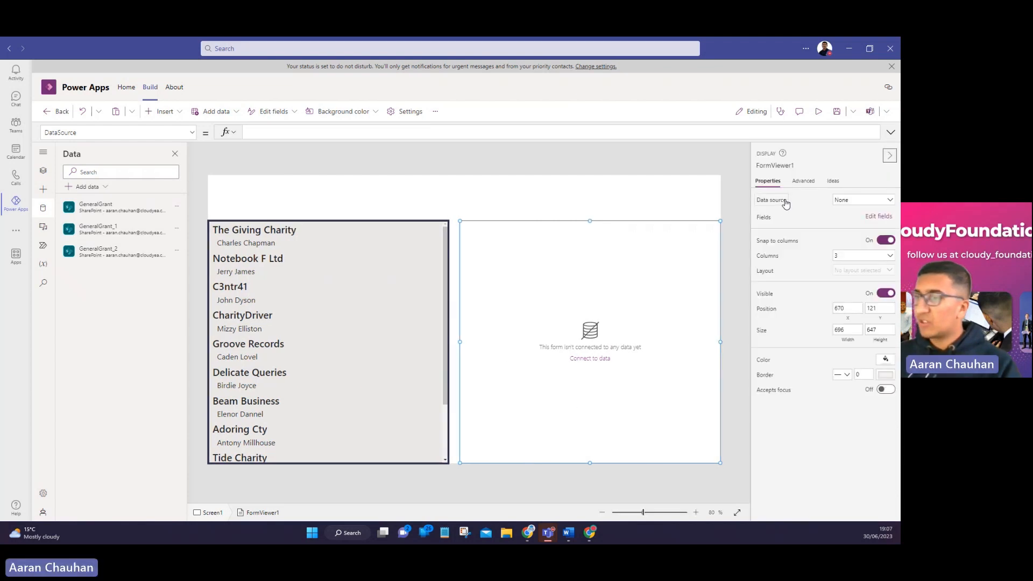
pyautogui.click(853, 200)
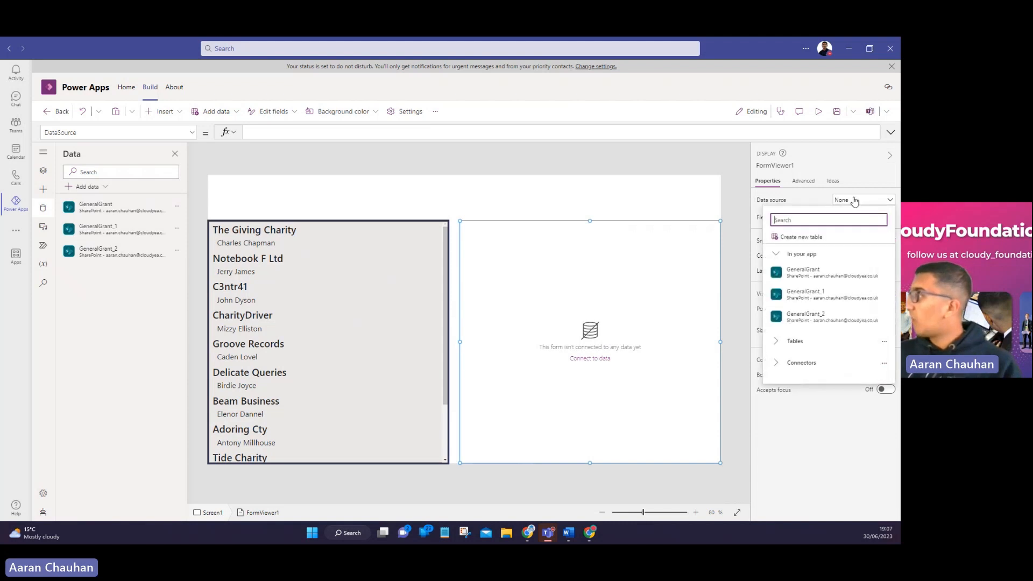
pyautogui.click(825, 274)
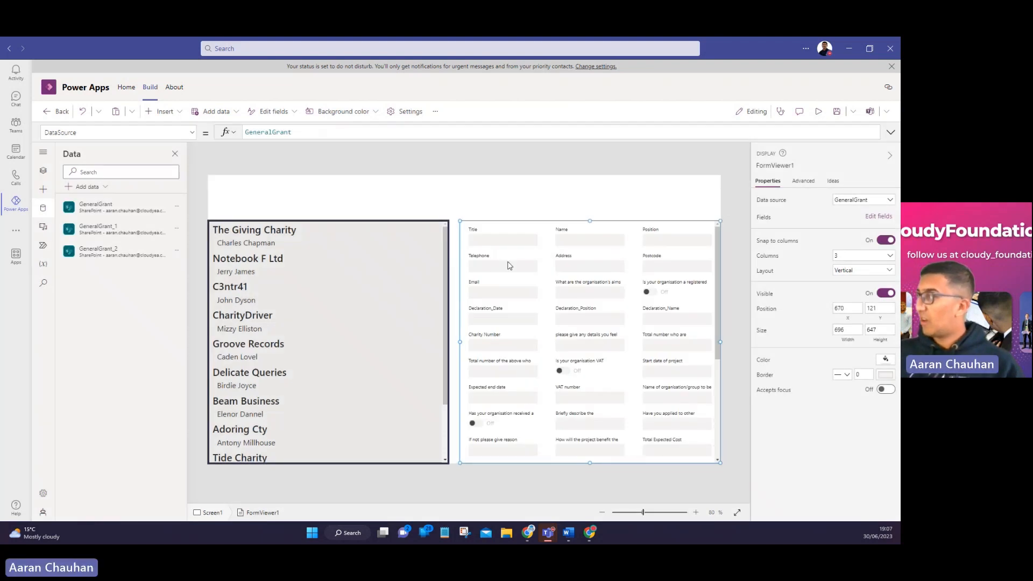
# Step: Review the list of fields included in the display form and close it
pyautogui.click(876, 217)
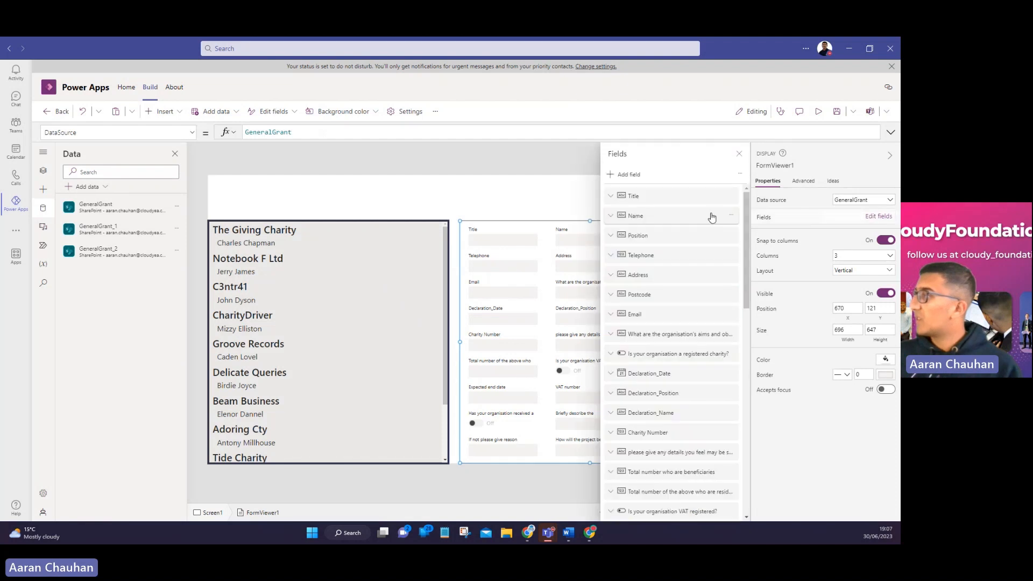
pyautogui.moveTo(742, 212)
pyautogui.mouseDown()
pyautogui.moveTo(736, 450)
pyautogui.moveTo(728, 212)
pyautogui.mouseUp()
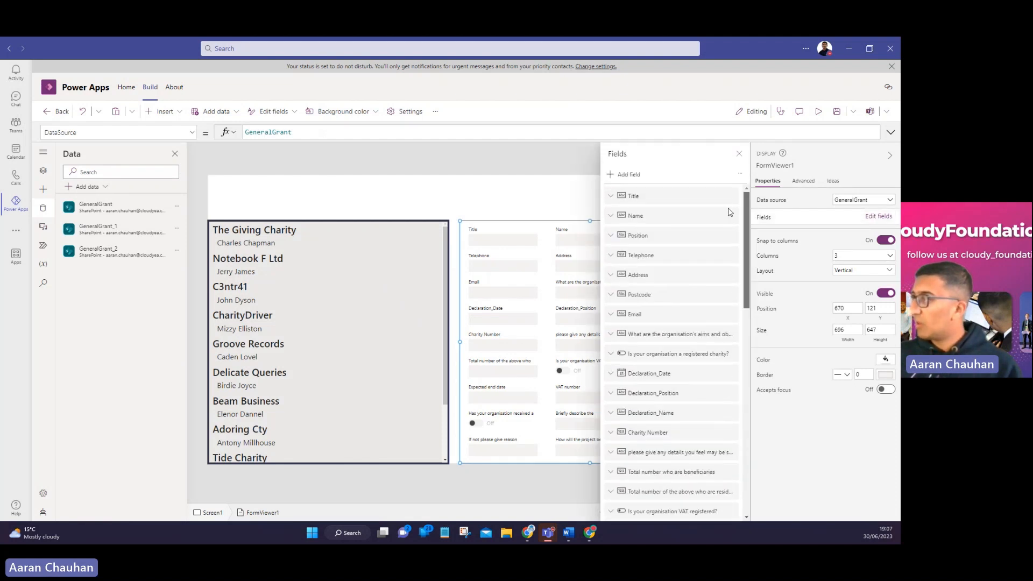
pyautogui.click(566, 191)
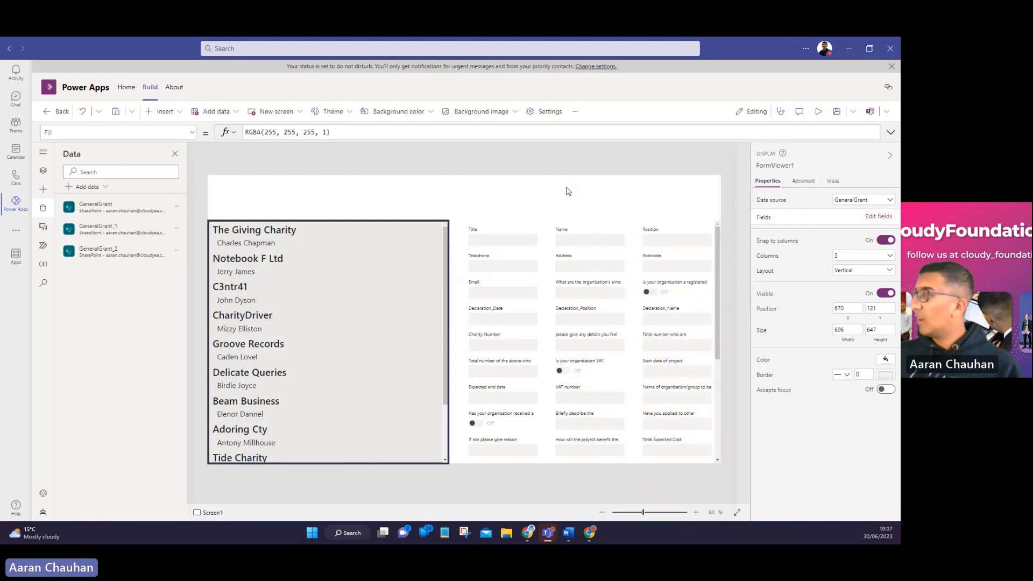
# Step: Preview the app to check what the display form shows, and return to the editor
pyautogui.click(819, 111)
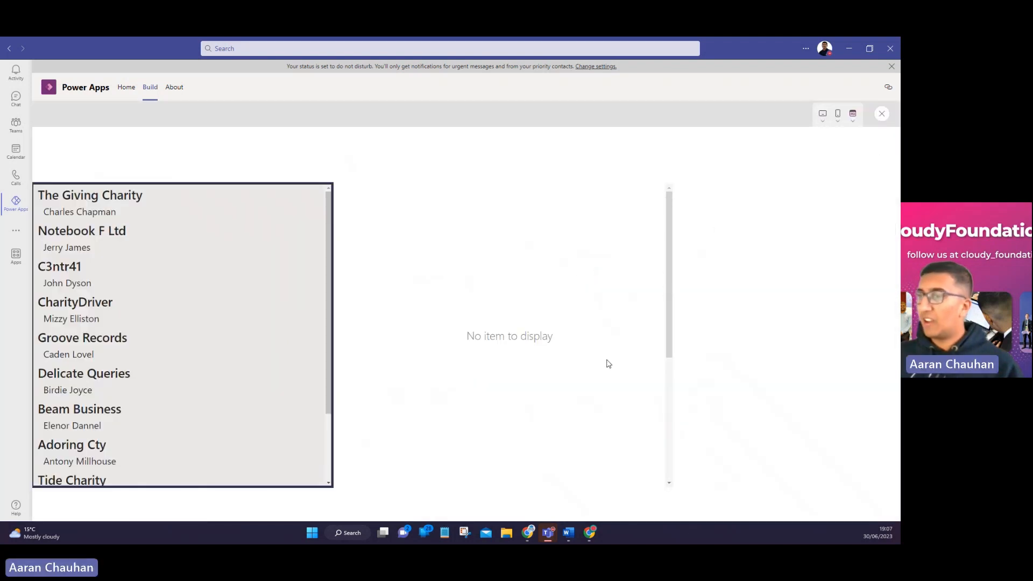
pyautogui.click(882, 113)
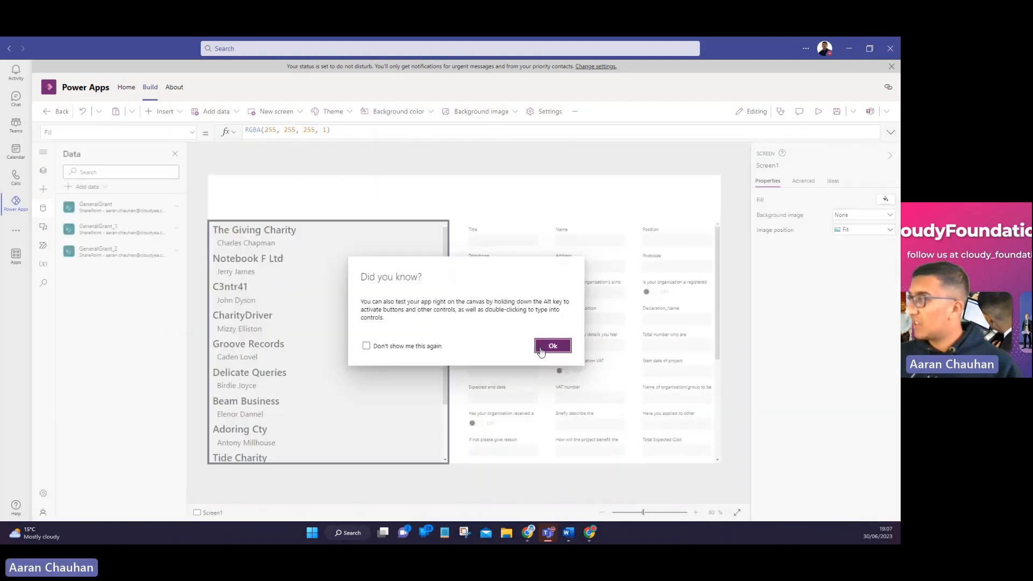
pyautogui.click(552, 346)
# Step: Look through the display form's fields and compare them with the title and subtitle labels in the gallery
pyautogui.click(719, 277)
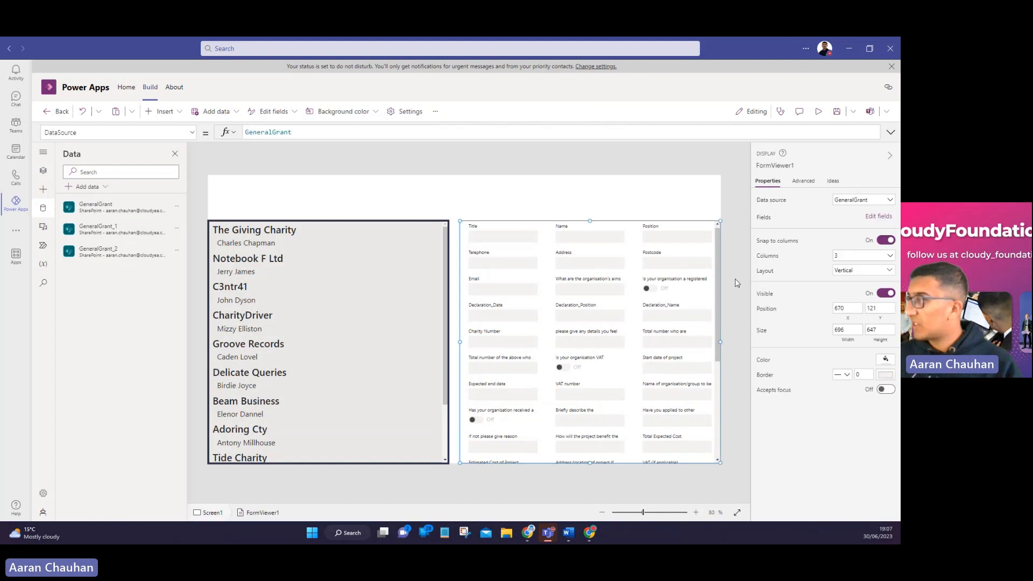
pyautogui.moveTo(717, 273); pyautogui.dragTo(710, 393)
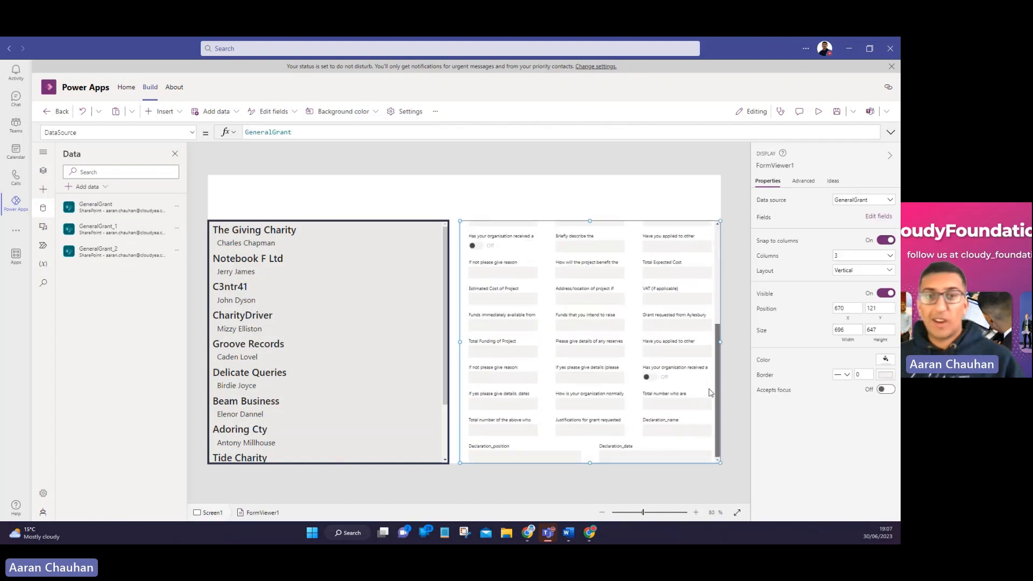
pyautogui.moveTo(717, 354); pyautogui.dragTo(719, 248)
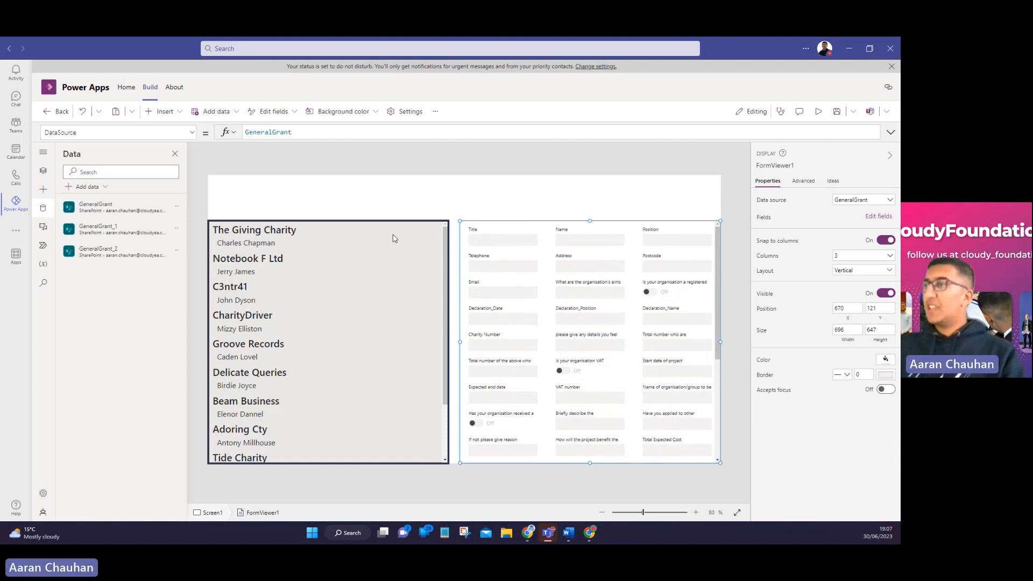
pyautogui.click(323, 242)
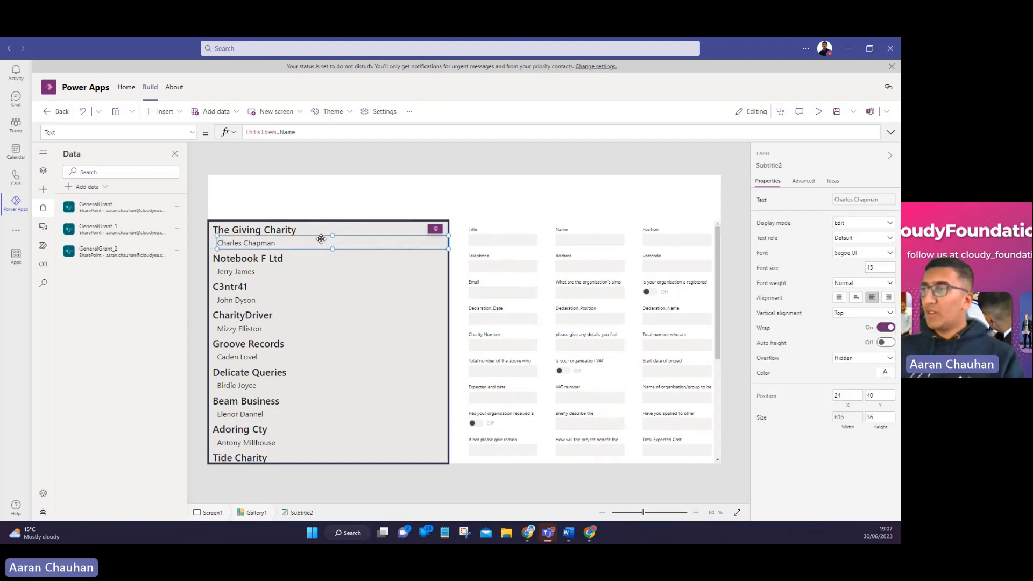
pyautogui.click(364, 231)
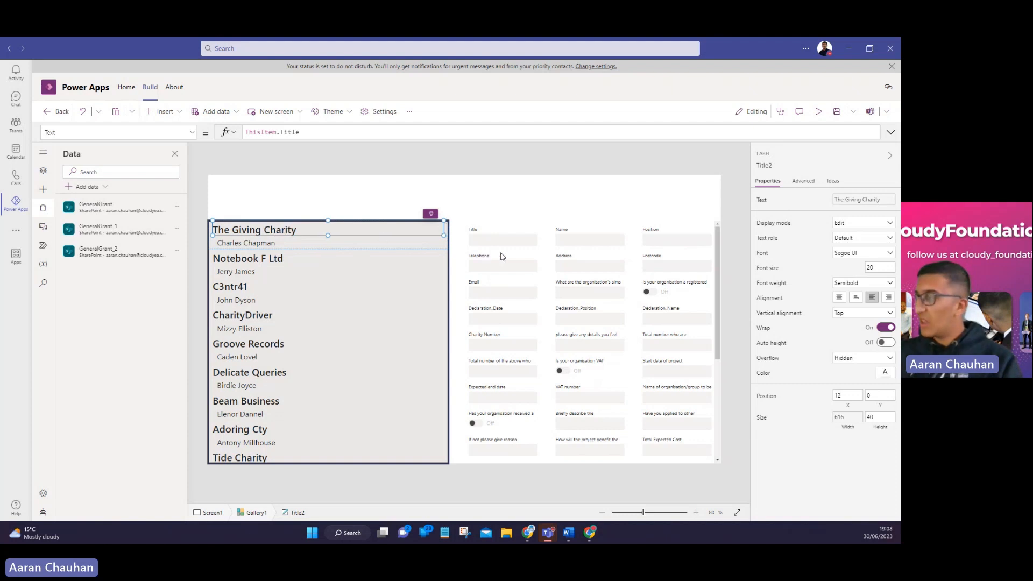
pyautogui.scroll(-2, 700, 237)
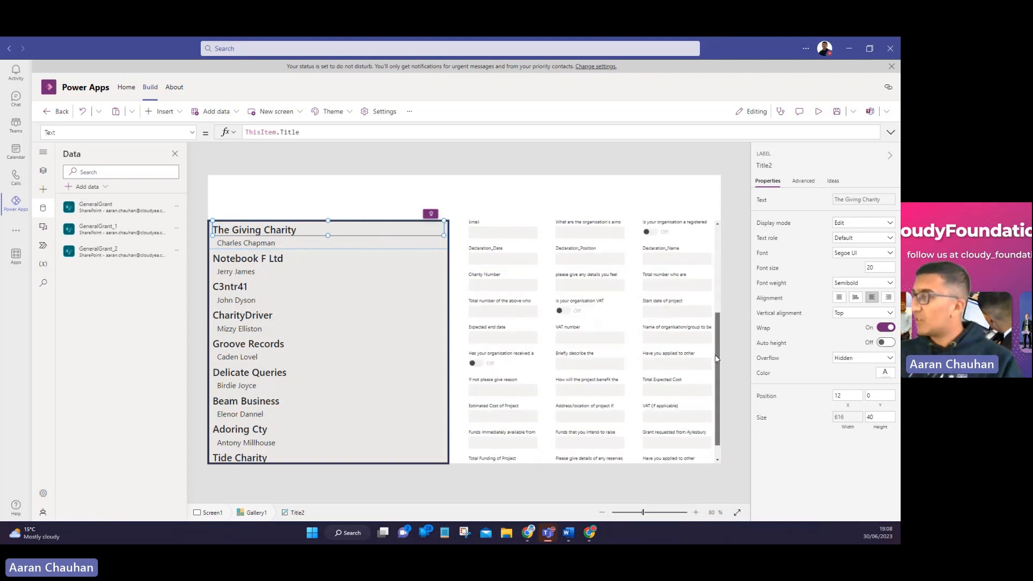
# Step: Select the display form and open its Item property for editing
pyautogui.click(598, 269)
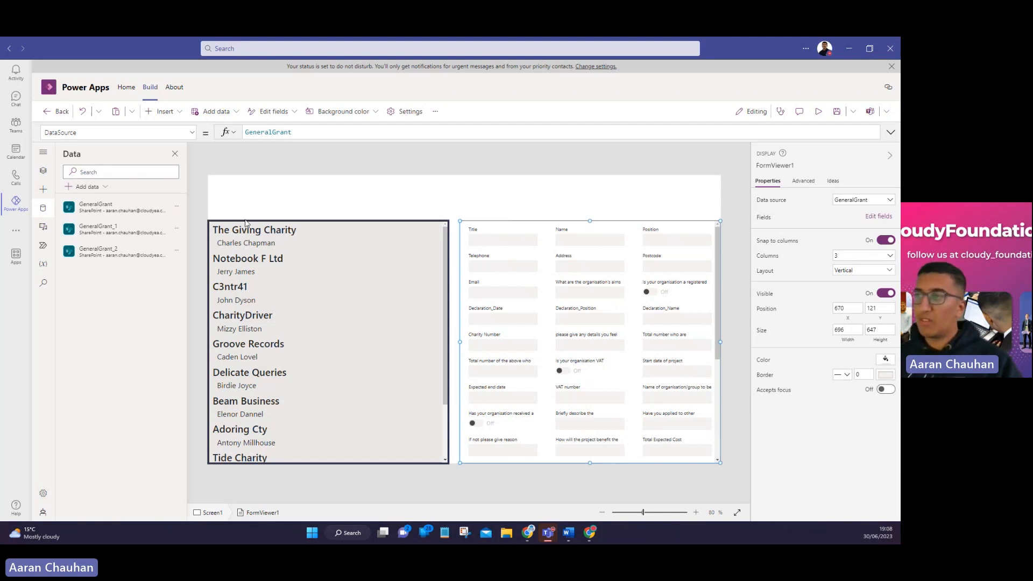
pyautogui.click(193, 134)
pyautogui.scroll(-2, 192, 269)
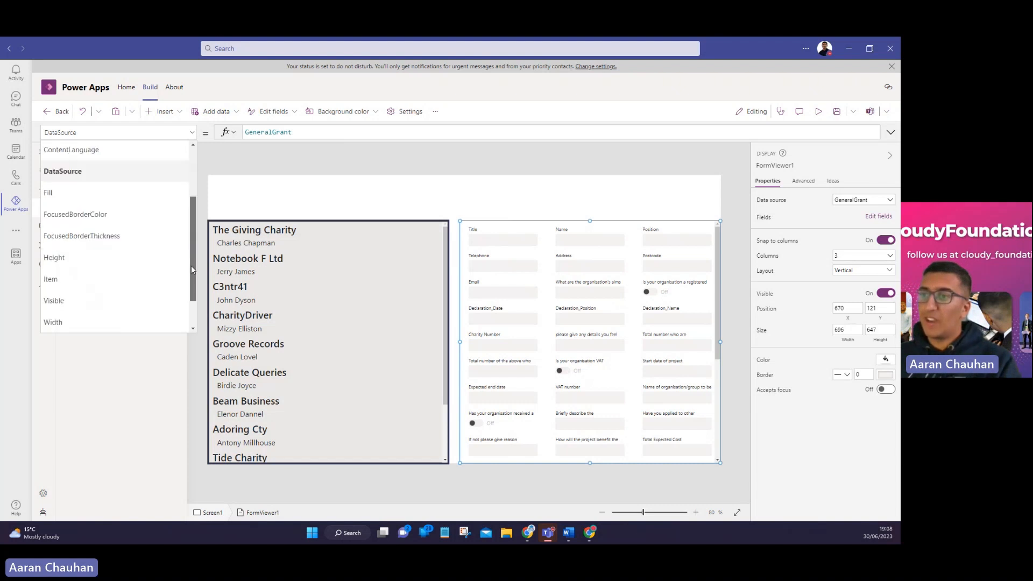
pyautogui.click(85, 268)
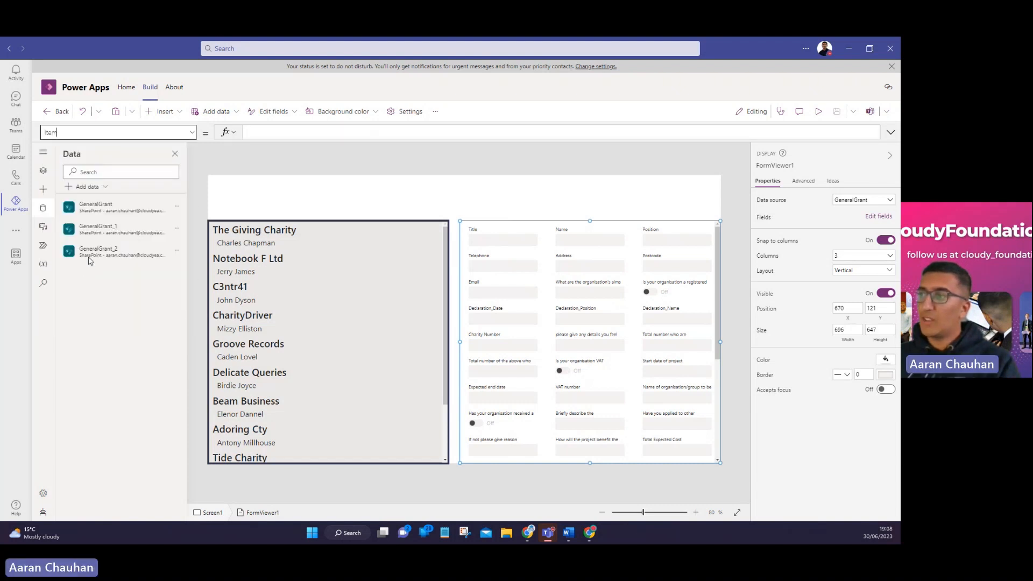
pyautogui.click(265, 133)
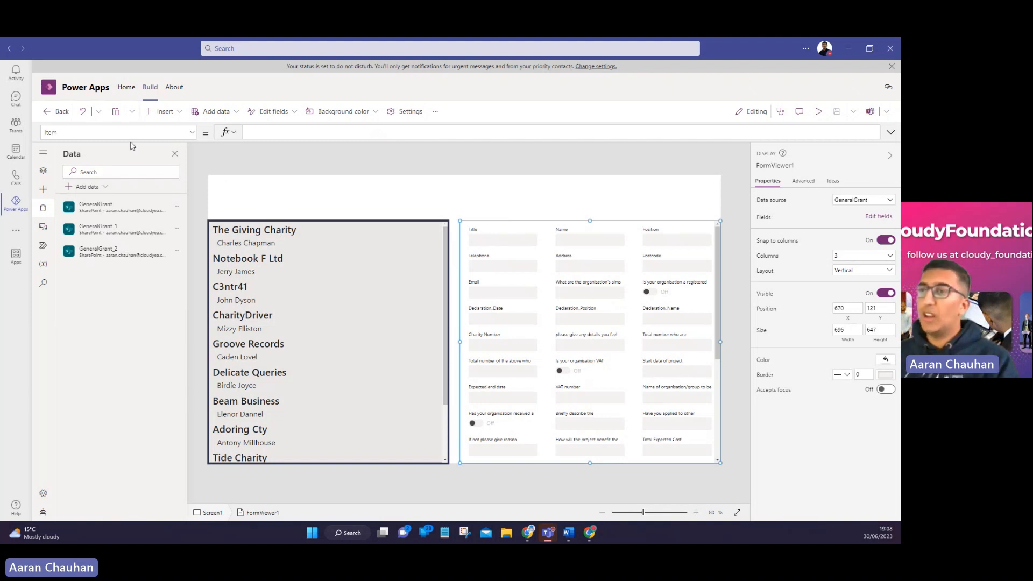
# Step: Look up the gallery's control name in the tree view and reselect the display form
pyautogui.click(43, 172)
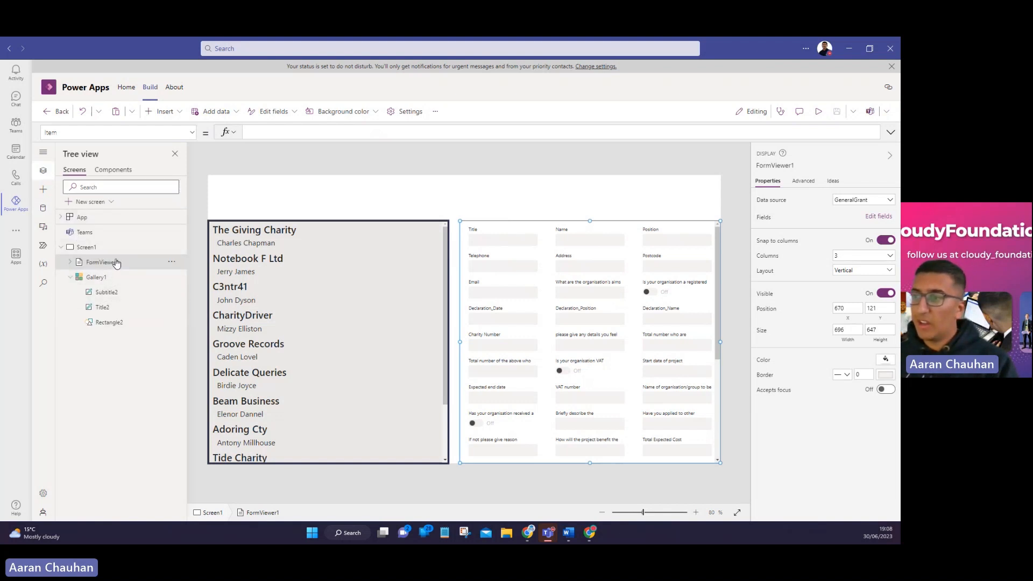
pyautogui.click(334, 229)
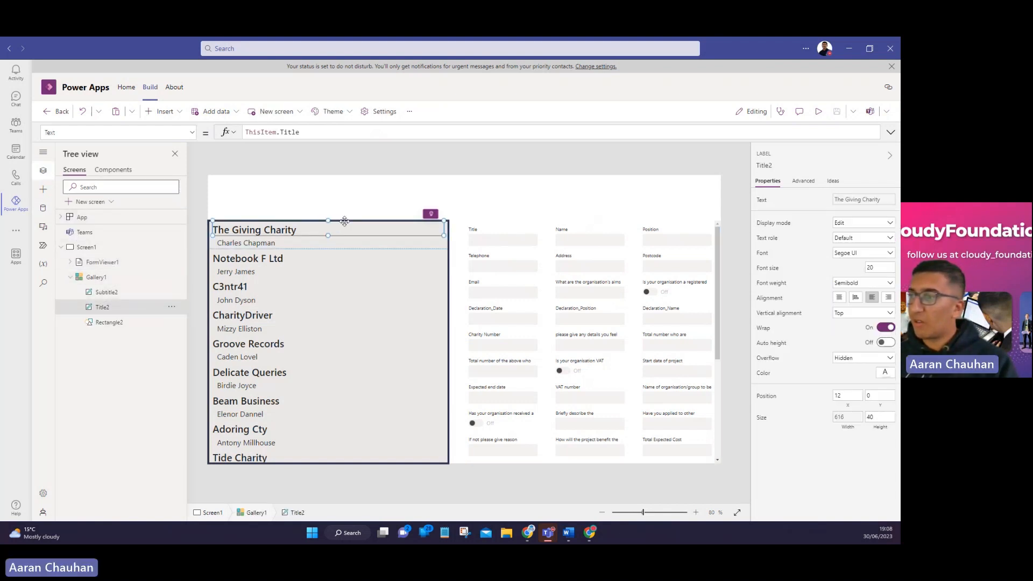
pyautogui.click(445, 322)
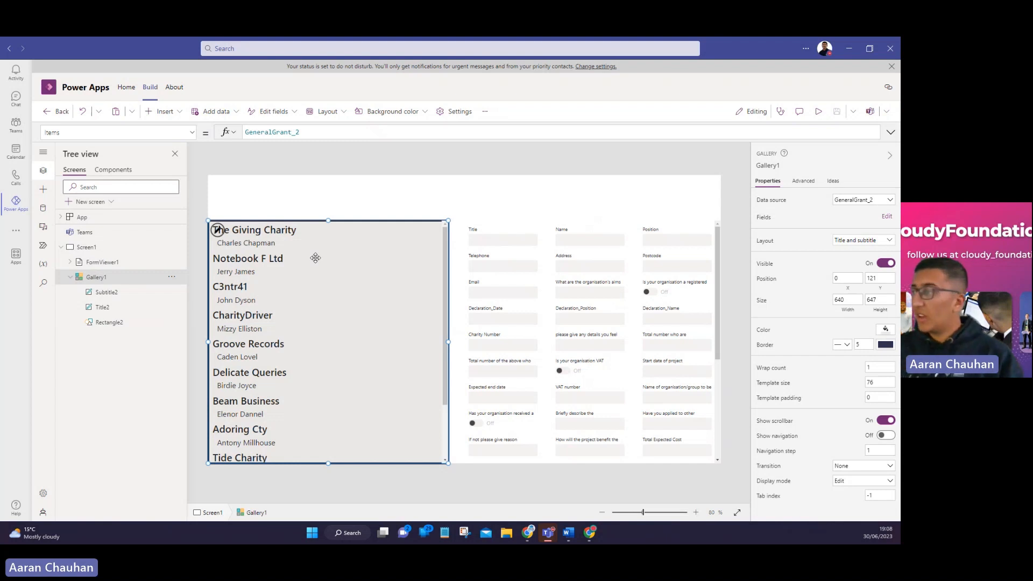
pyautogui.click(715, 250)
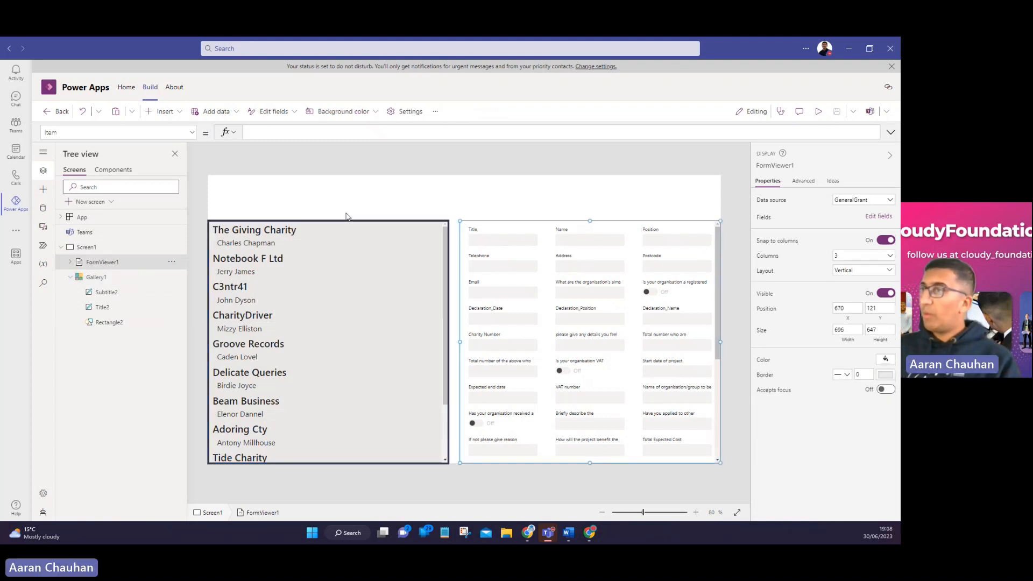
# Step: Set the display form's Item property to Gallery1.Selected
pyautogui.click(259, 134)
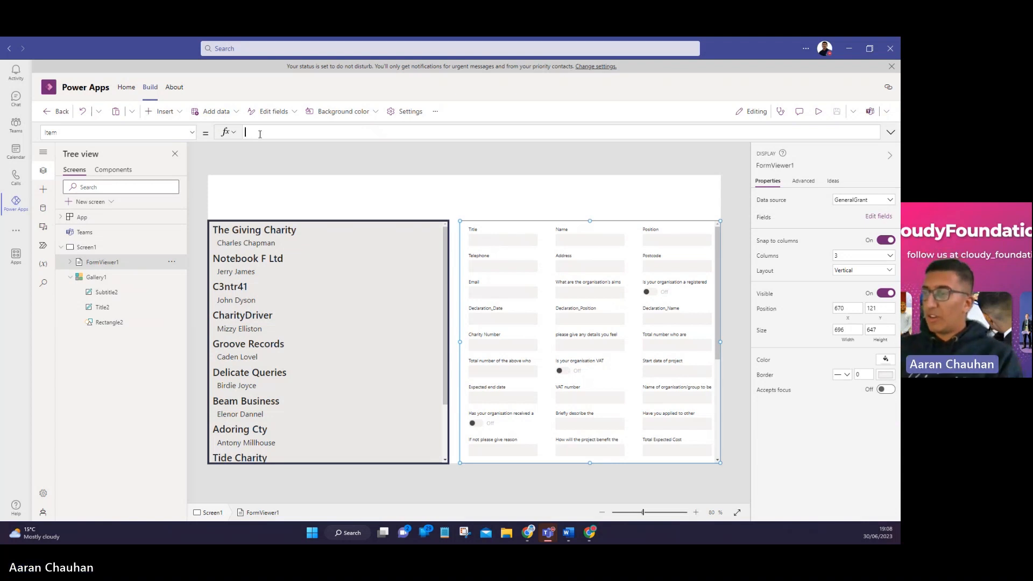
pyautogui.write('Gallery1')
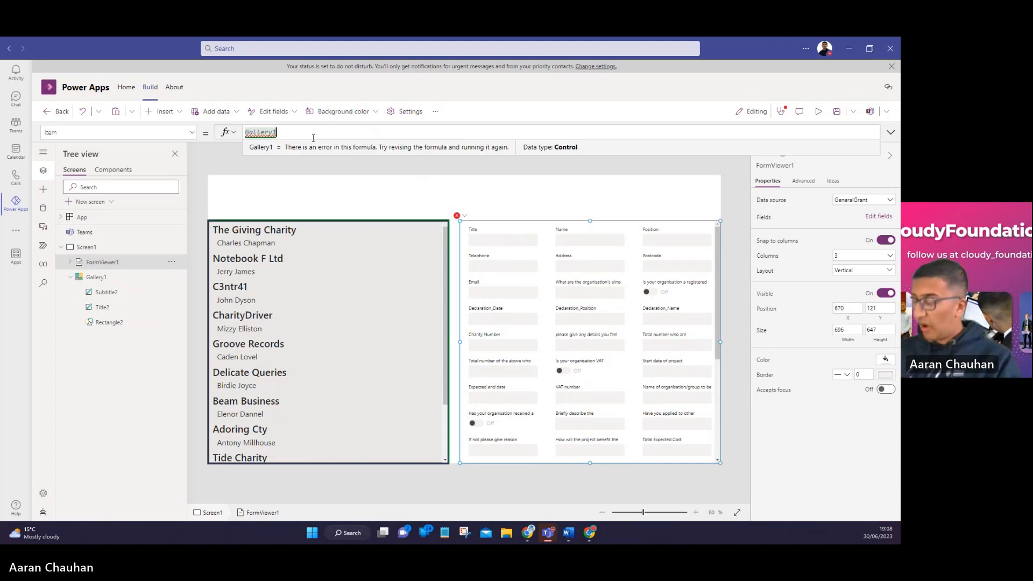
pyautogui.write('.S')
pyautogui.click(294, 146)
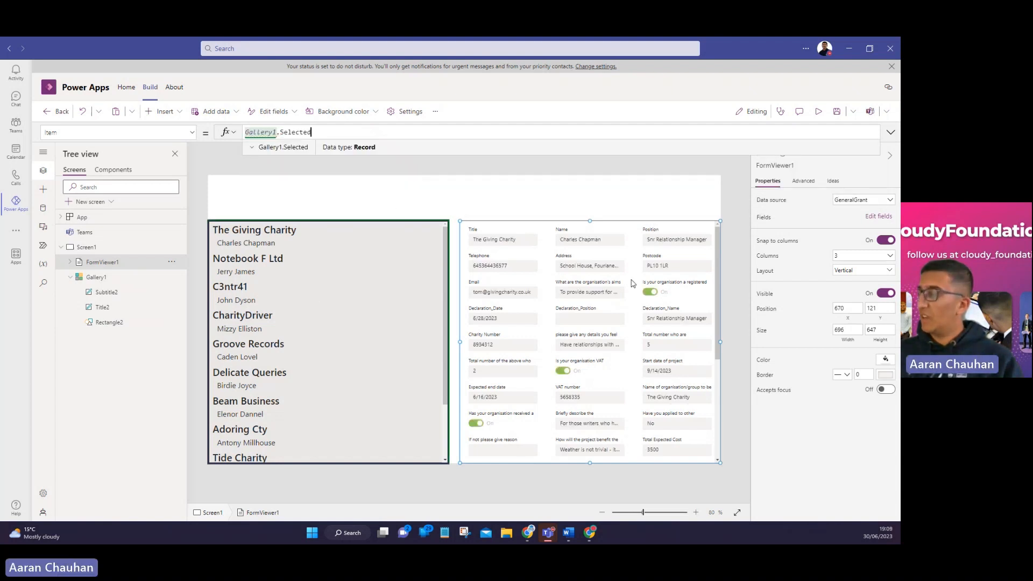
pyautogui.click(502, 203)
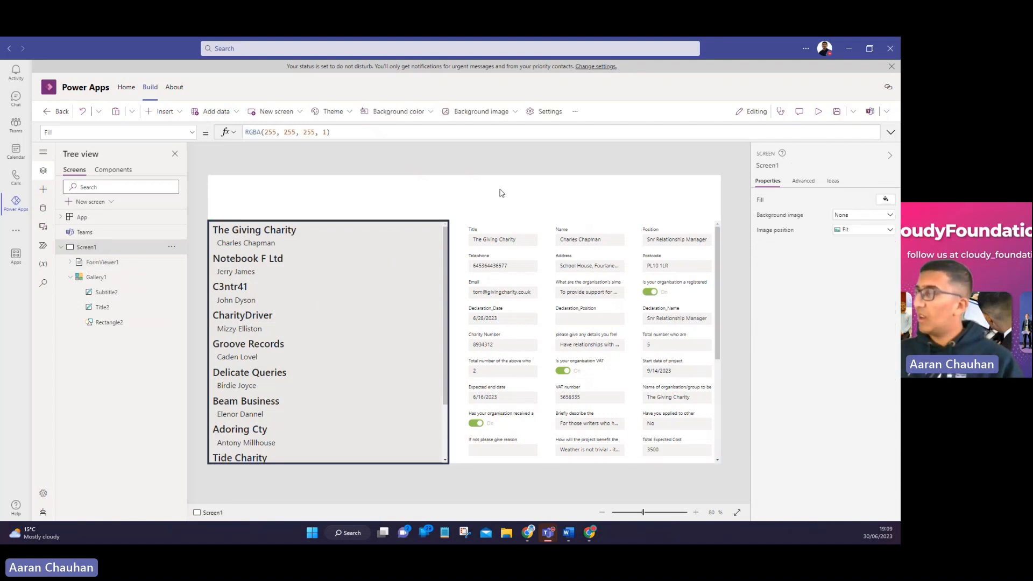
# Step: Preview the app and check the form's details for Notebook F Ltd, The Giving Charity and Delicate Queries by selecting each in the gallery
pyautogui.click(818, 112)
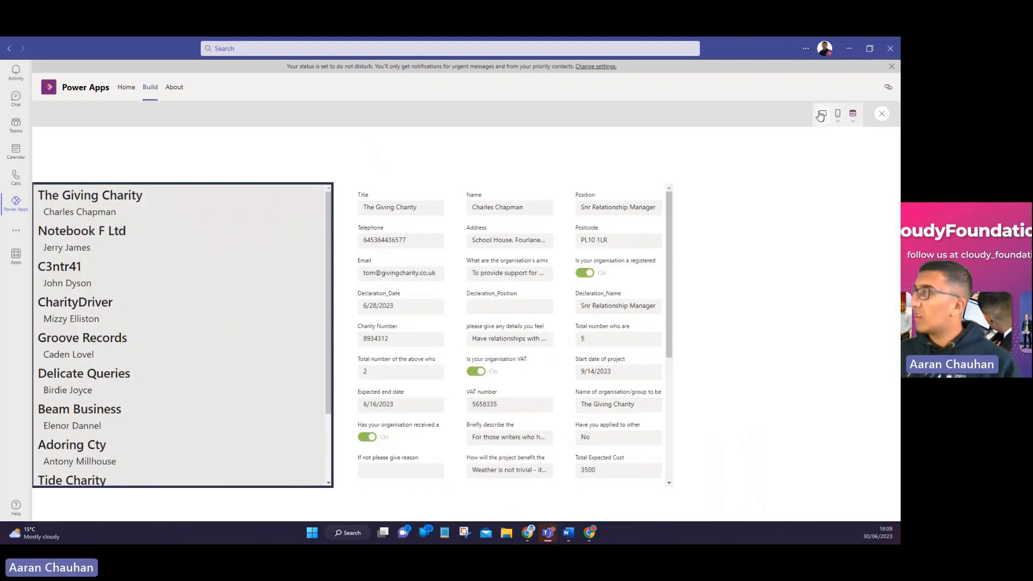
pyautogui.click(105, 232)
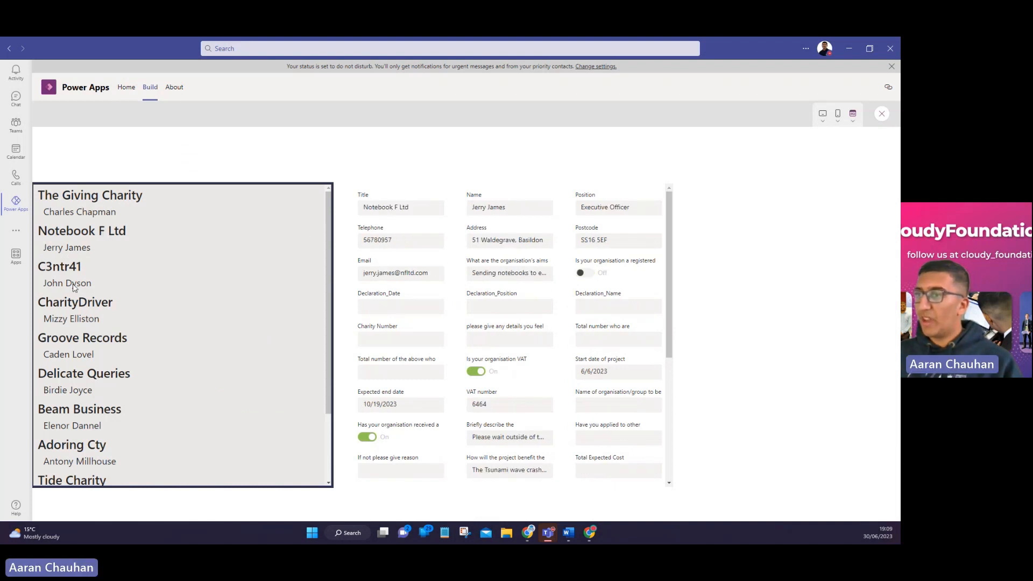
pyautogui.click(114, 197)
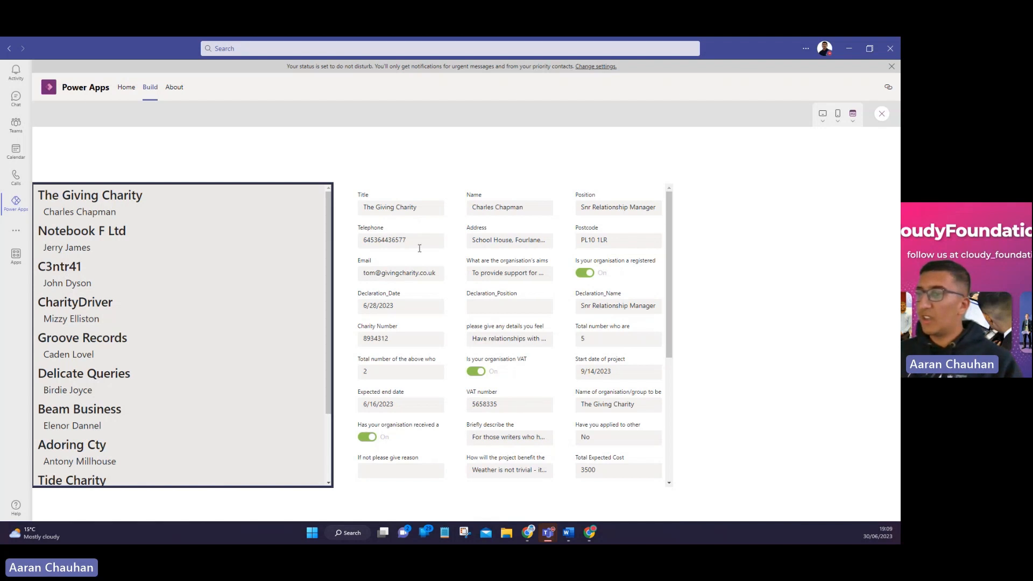
pyautogui.click(112, 388)
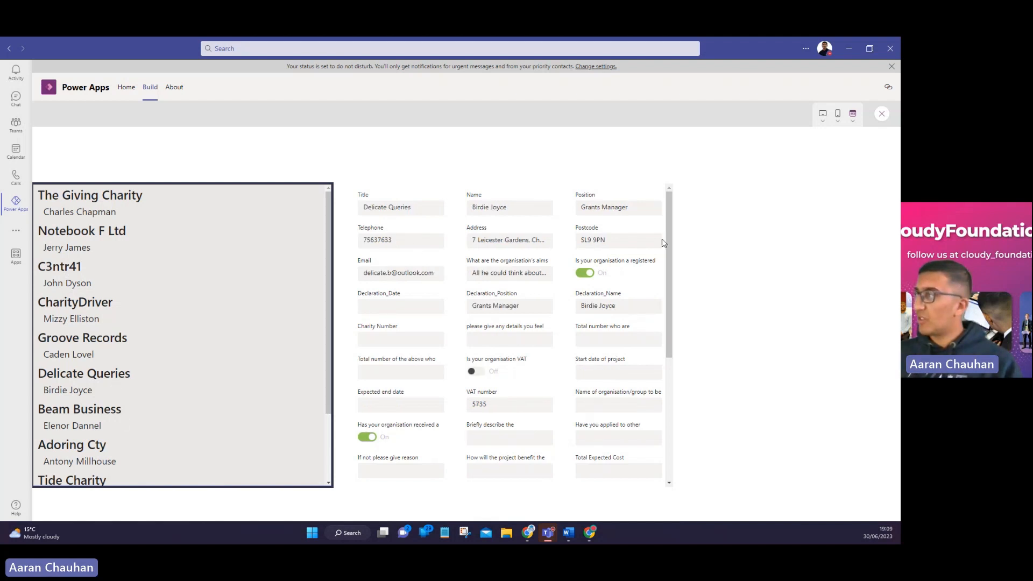
pyautogui.scroll(-4, 674, 279)
pyautogui.scroll(2, 667, 285)
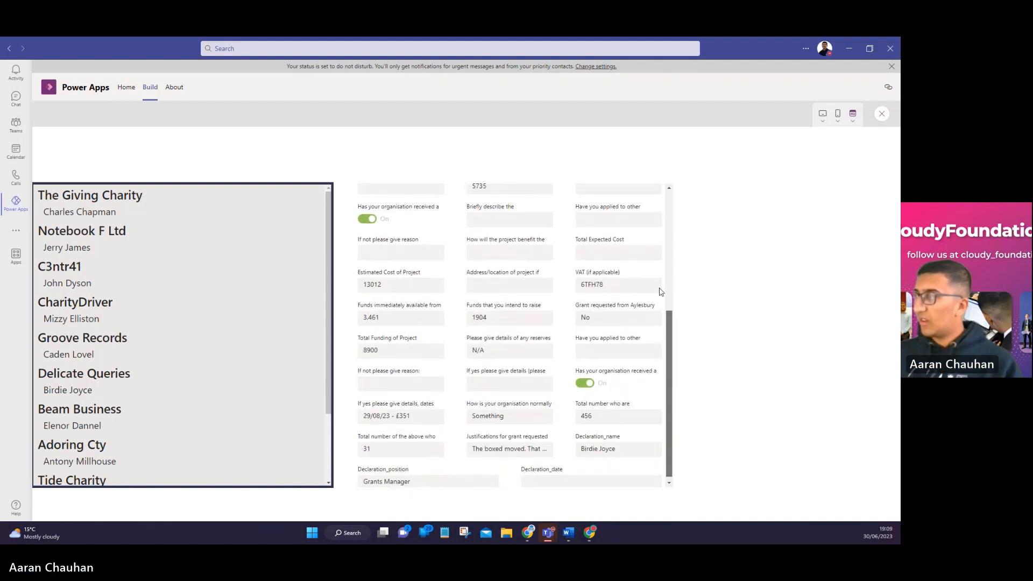
pyautogui.scroll(2, 665, 285)
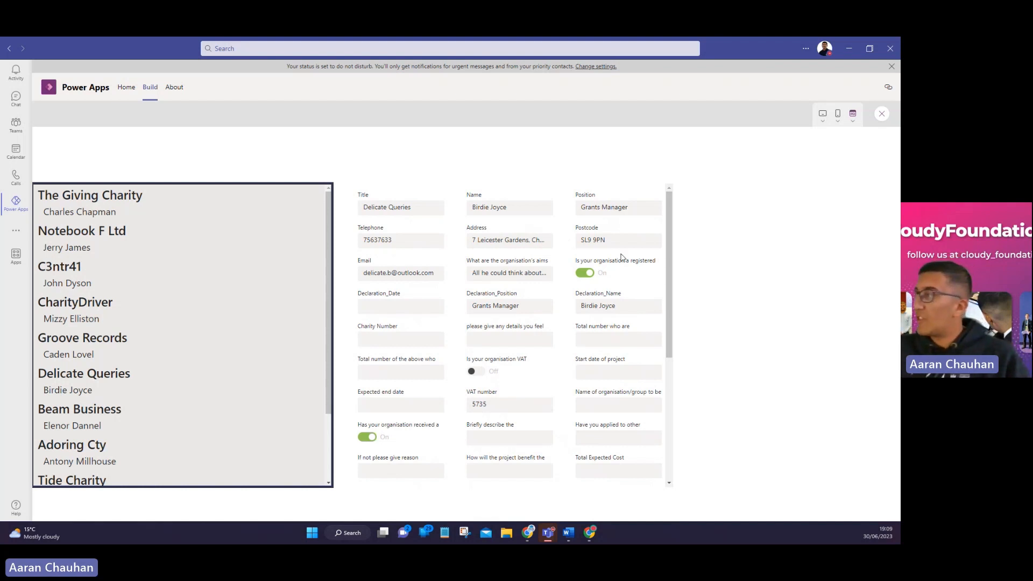
pyautogui.moveTo(668, 219); pyautogui.dragTo(673, 189)
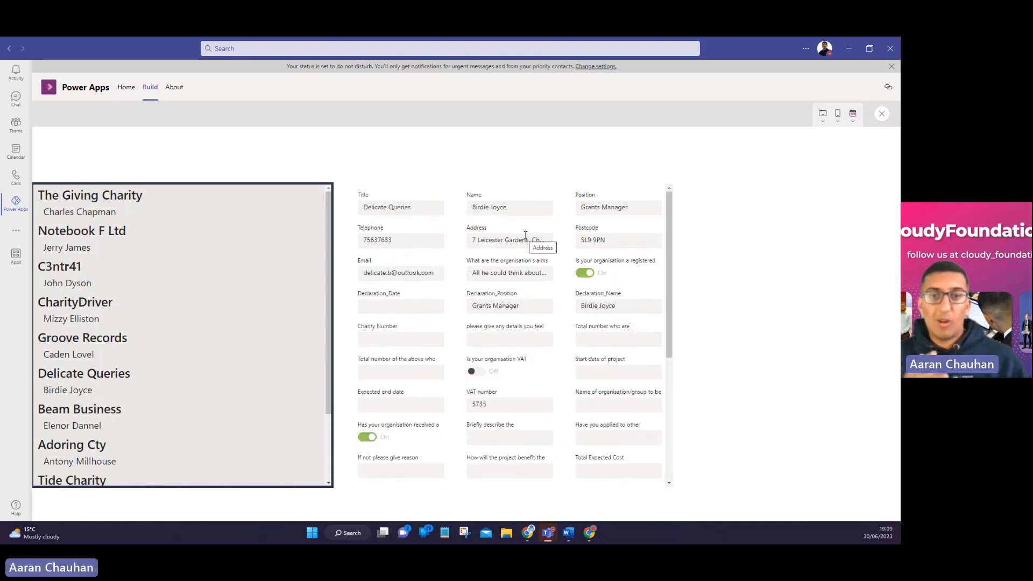